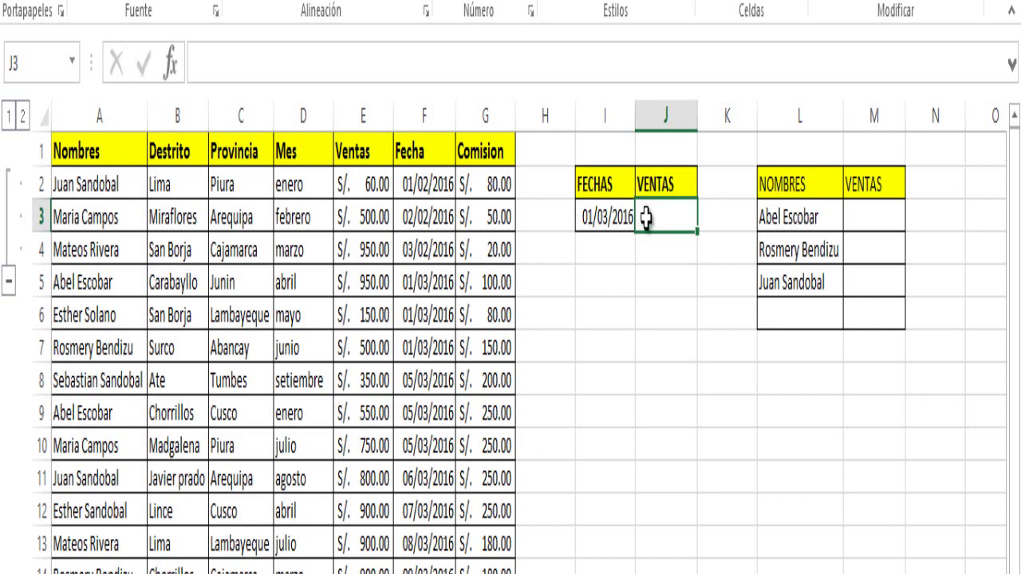
Step: Enter =SUMAR.SI(F2:F20,I3,E2:E20) in J3 to total sales for 01/03/2016, giving S/. 1,600.00
type("=")
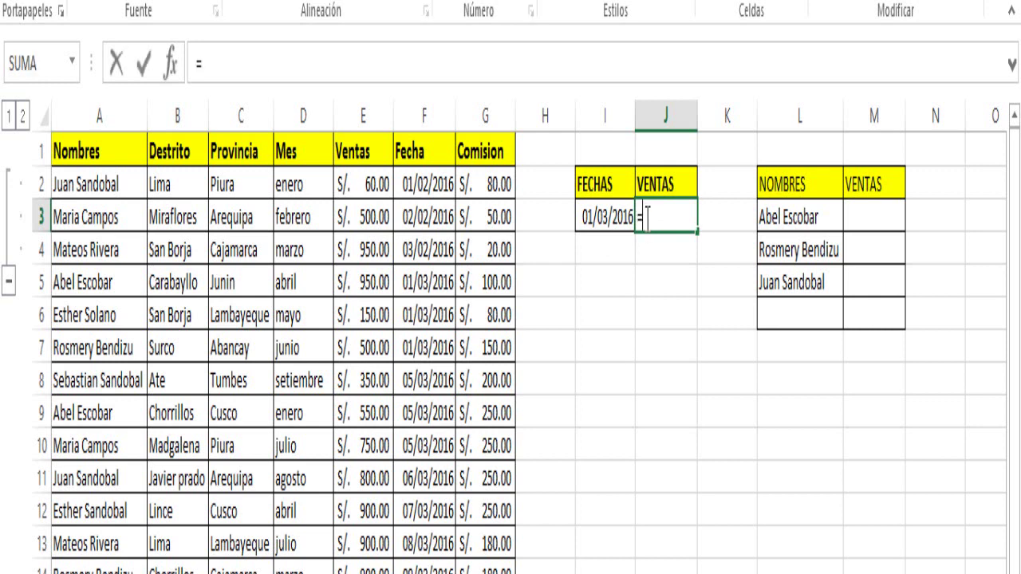
type("SUM")
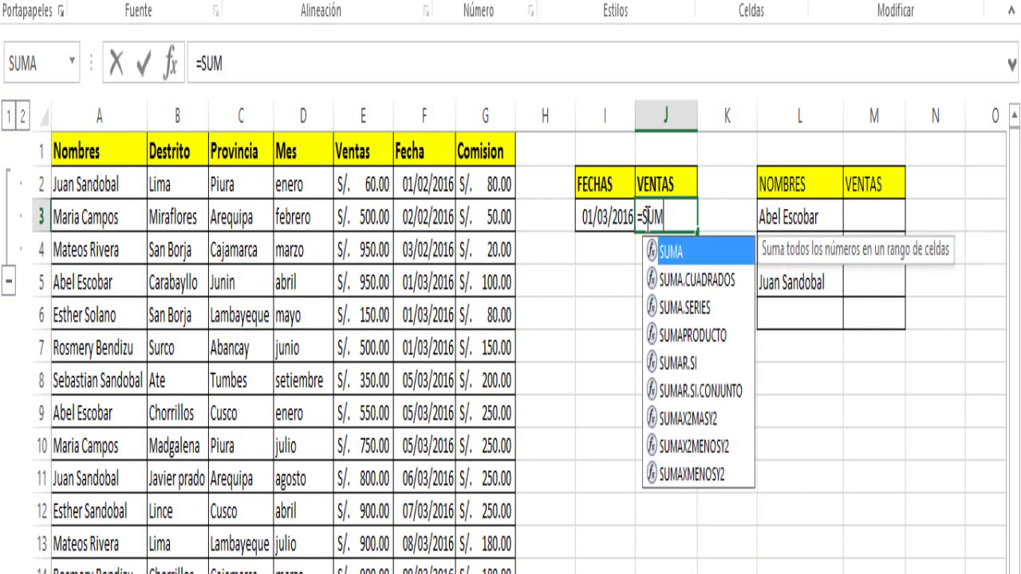
type("A")
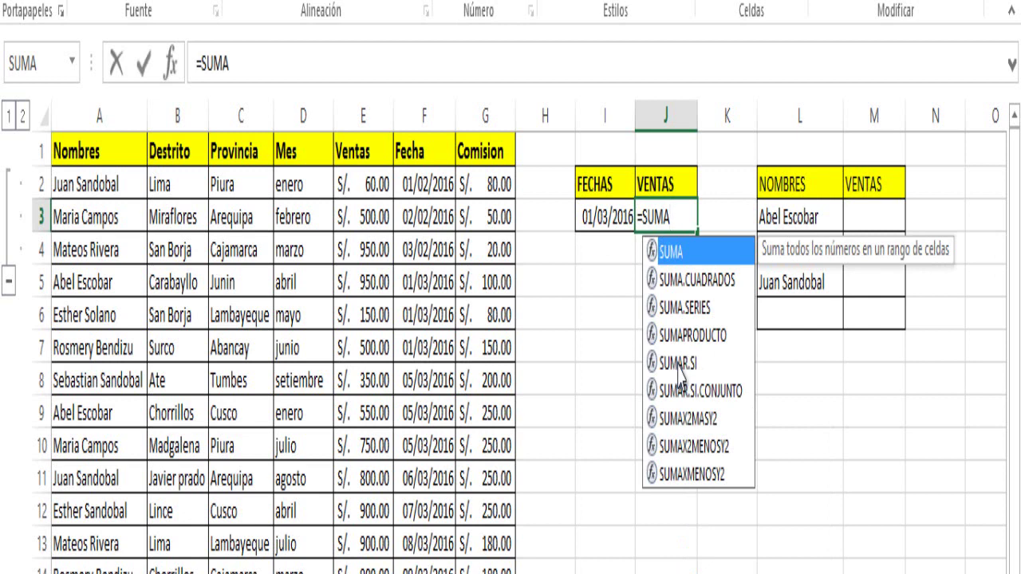
double_click(677, 363)
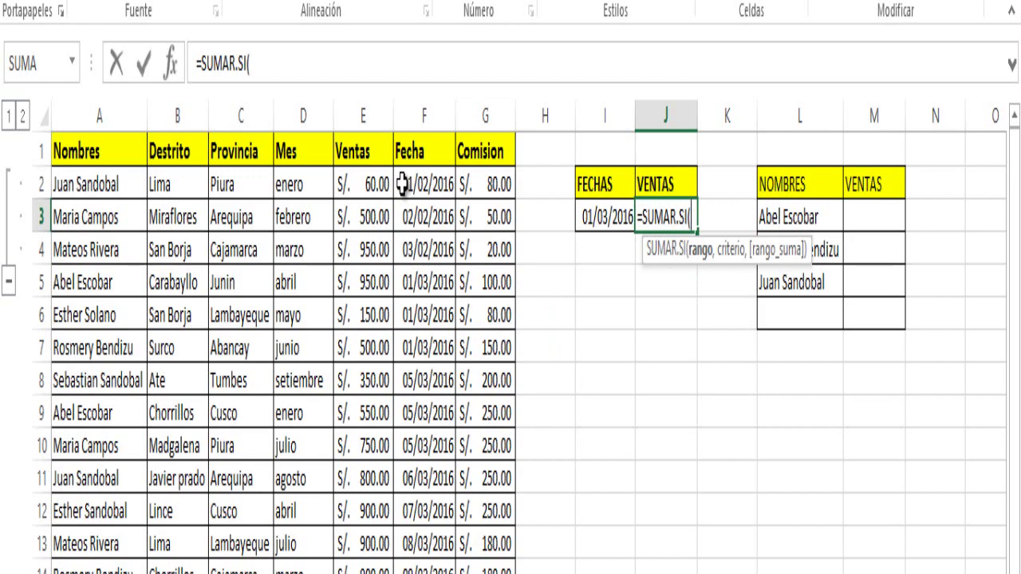
left_click_drag(402, 185, 435, 447)
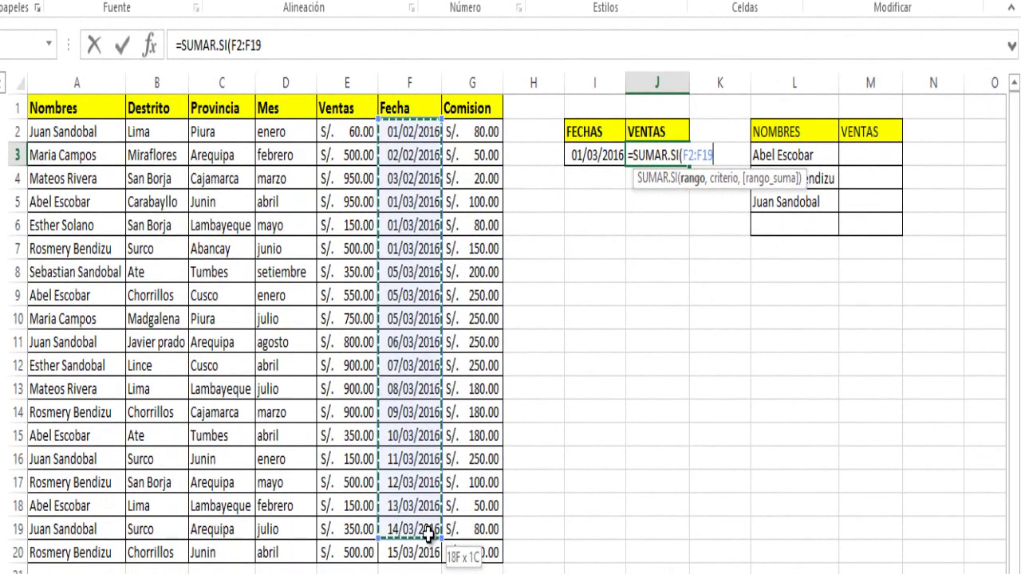
left_click_drag(435, 447, 429, 543)
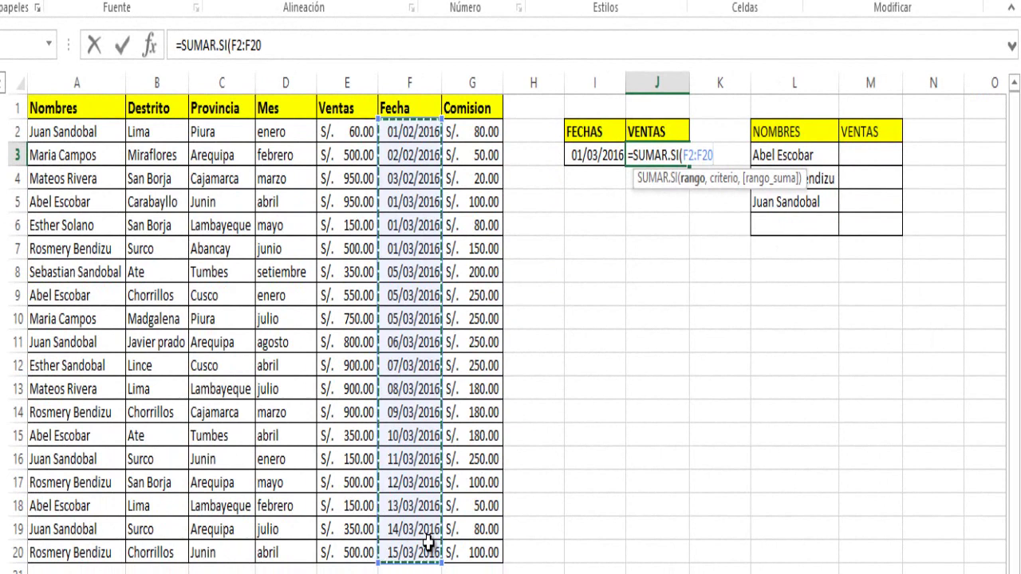
type(",")
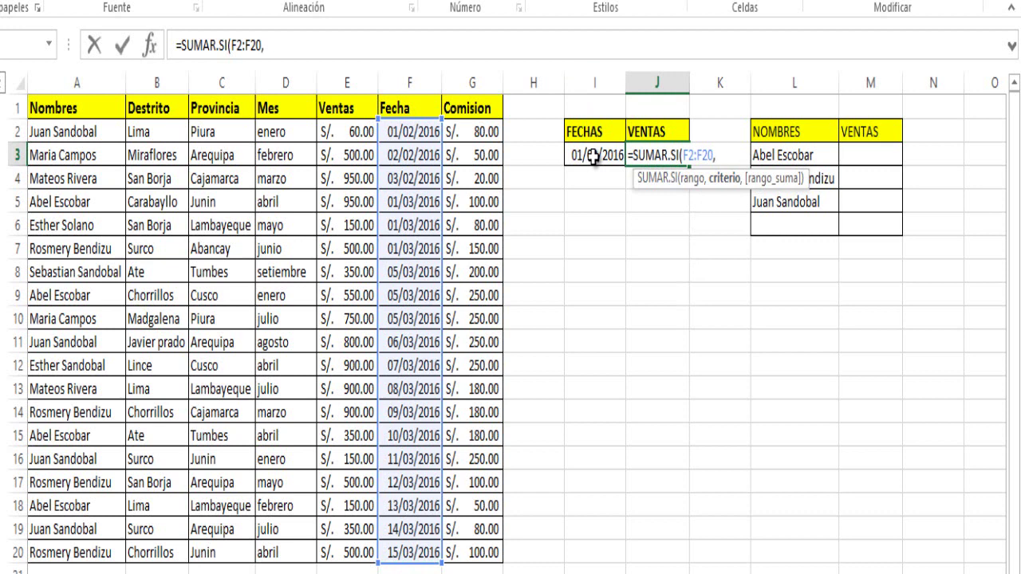
left_click(593, 157)
type(",")
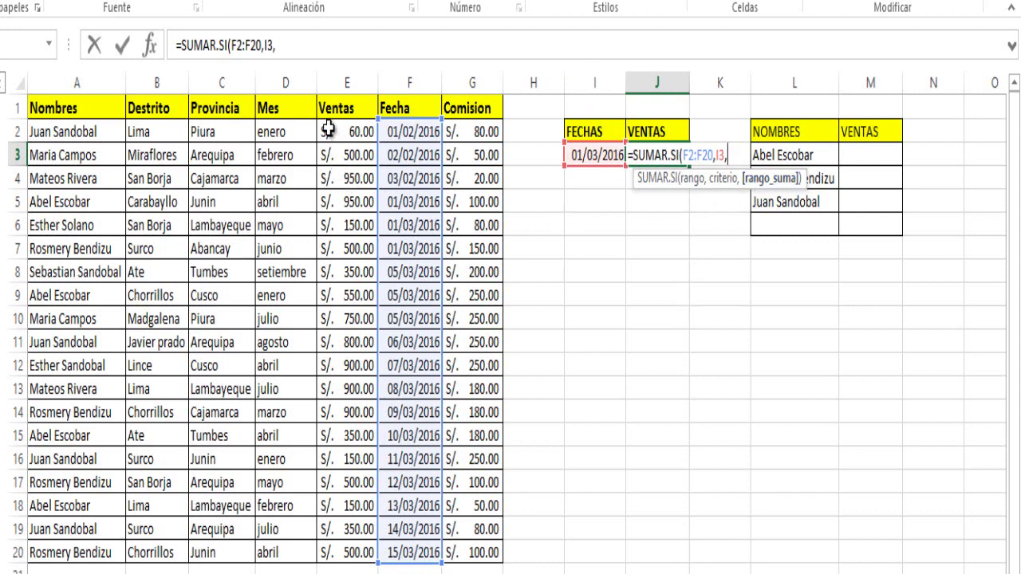
left_click_drag(326, 132, 349, 550)
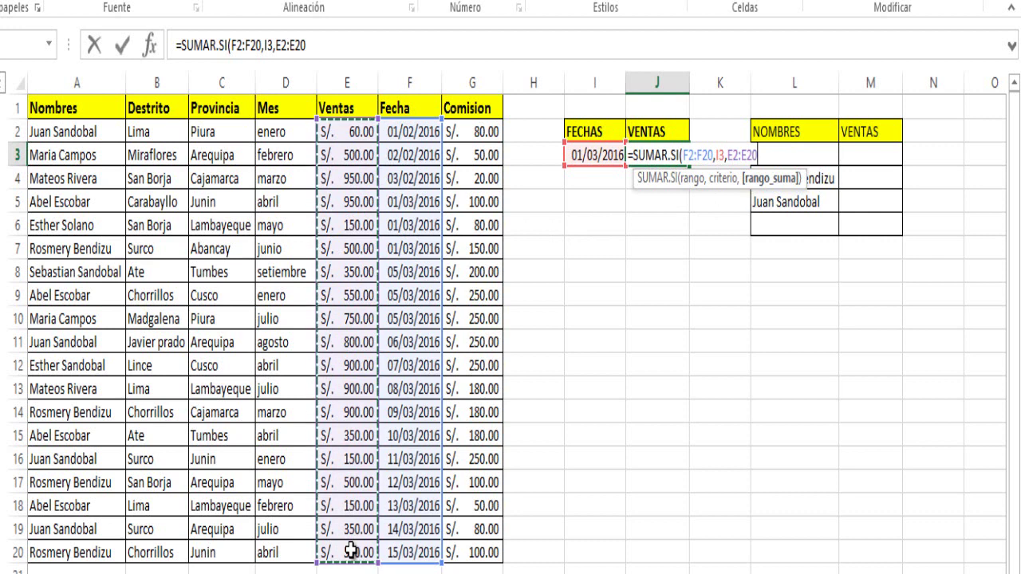
type(")")
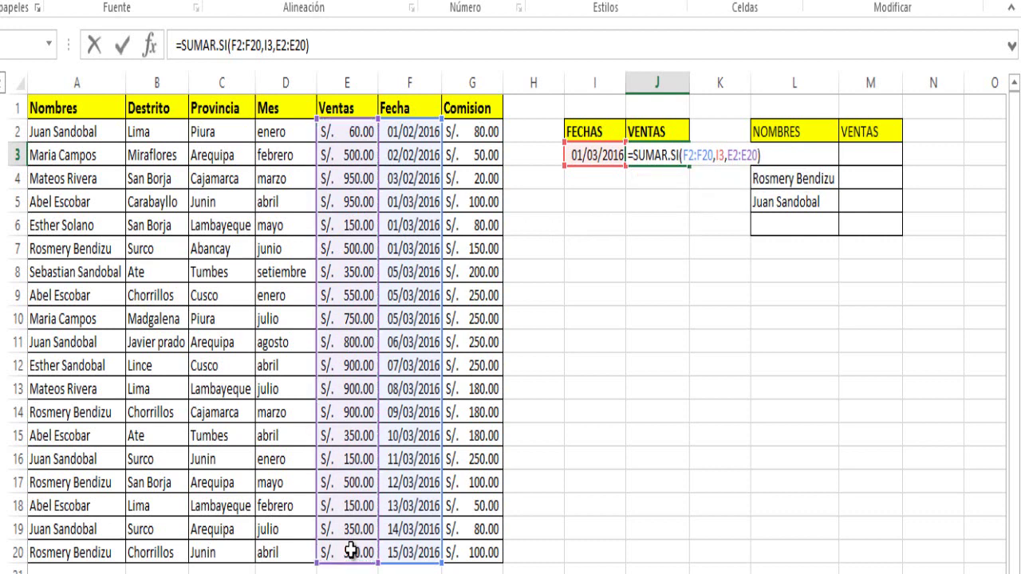
key("Return")
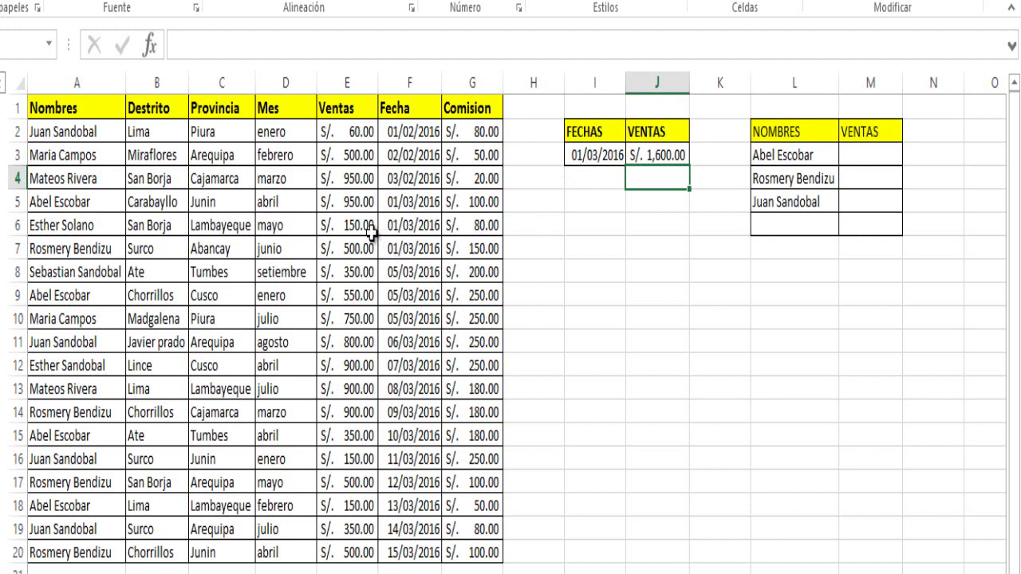
left_click(345, 207)
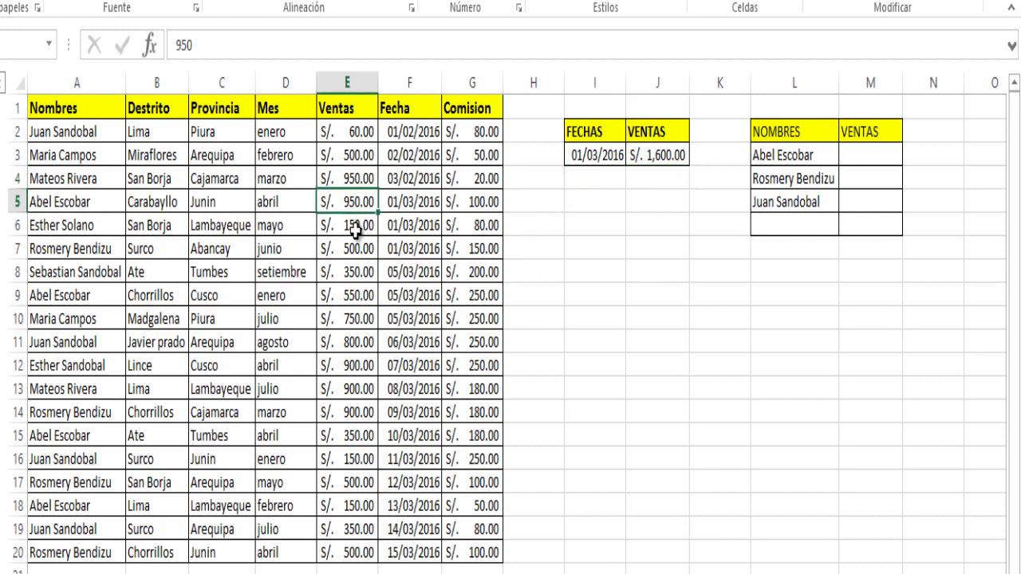
left_click(357, 229, "ctrl")
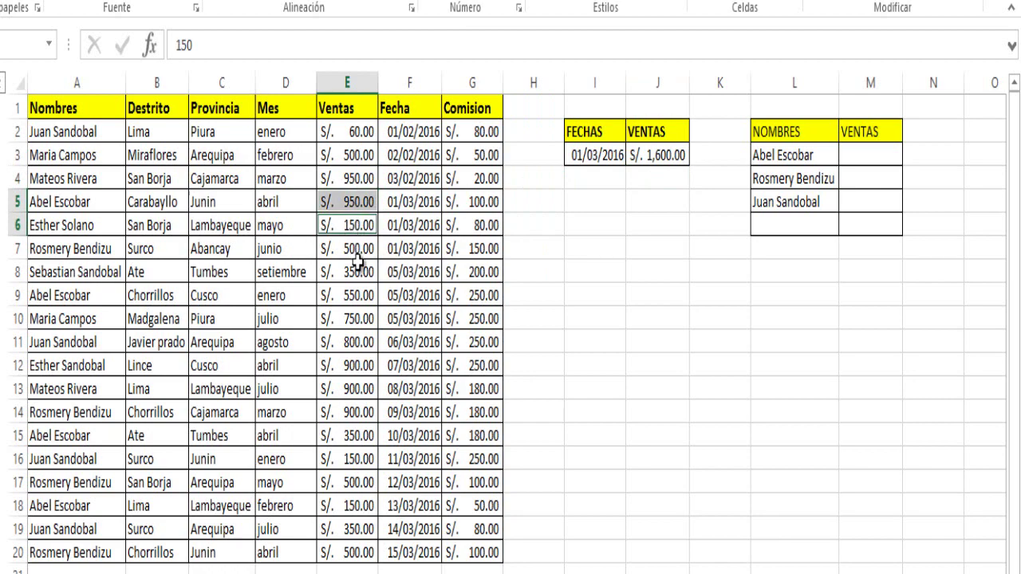
left_click(358, 253, "ctrl")
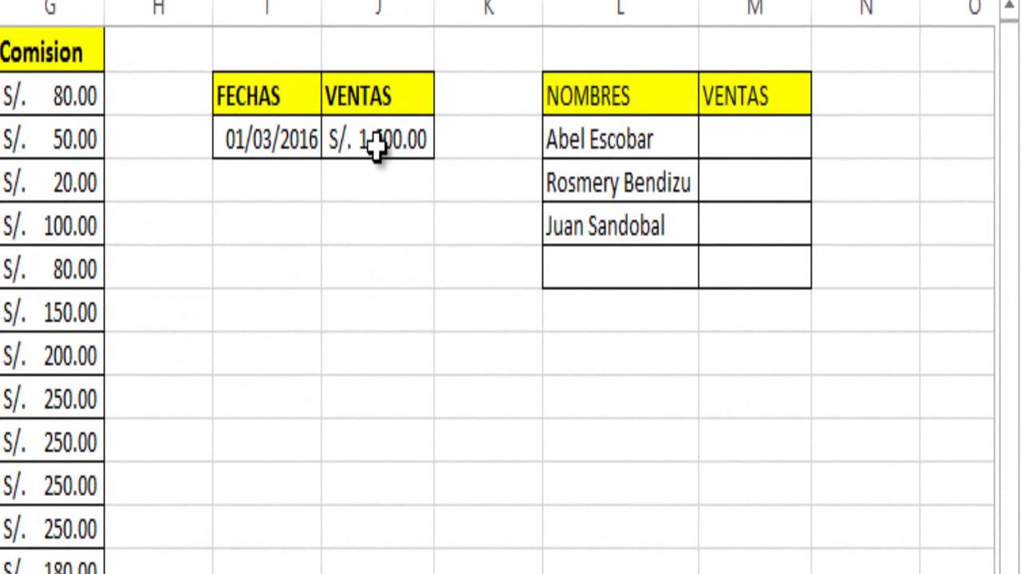
Step: Change the FECHAS date in I3 to 05/03/2016
left_click(240, 139)
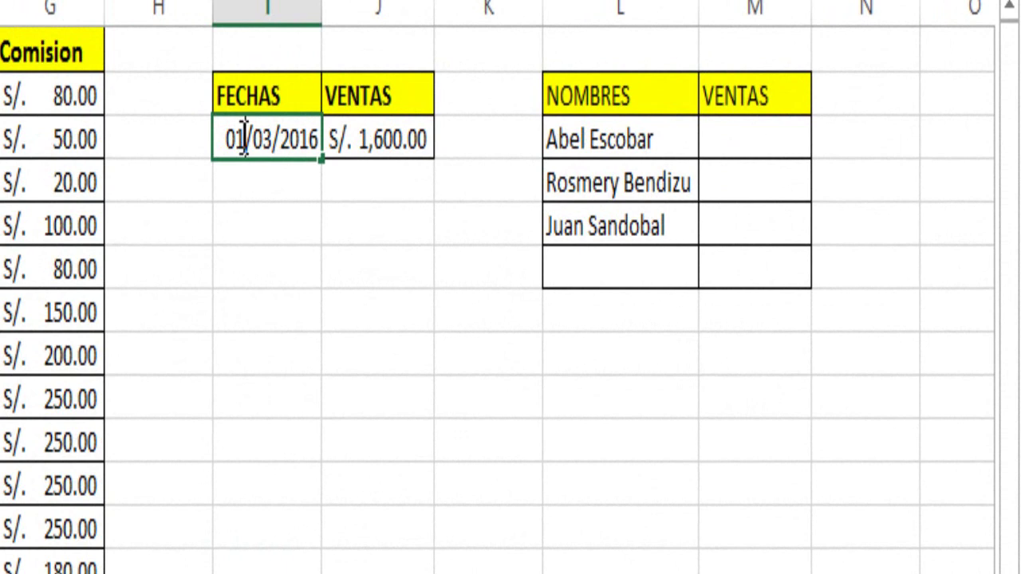
key("BackSpace")
type("5")
left_click(386, 138)
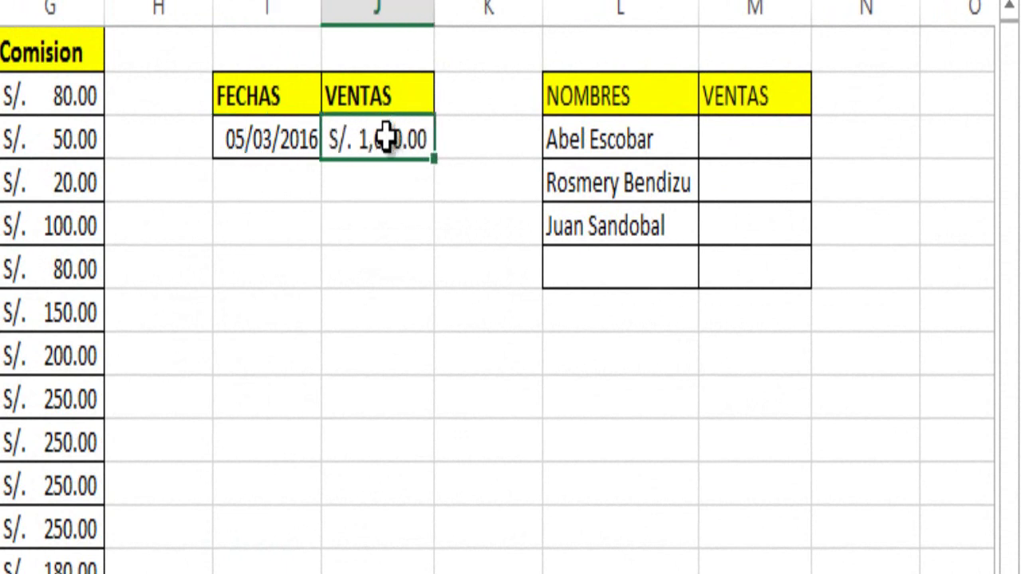
Step: Replace J3 with =SUMAR.SI(F2:F20,I3,E2:E20), now totalling S/. 1,650.00
key("Delete")
type("=")
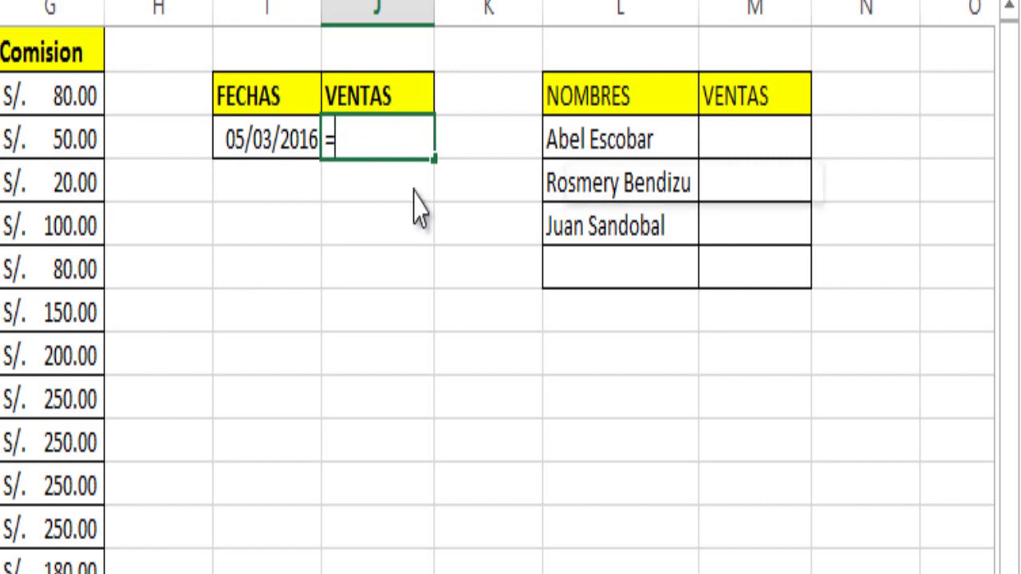
type("SUMA")
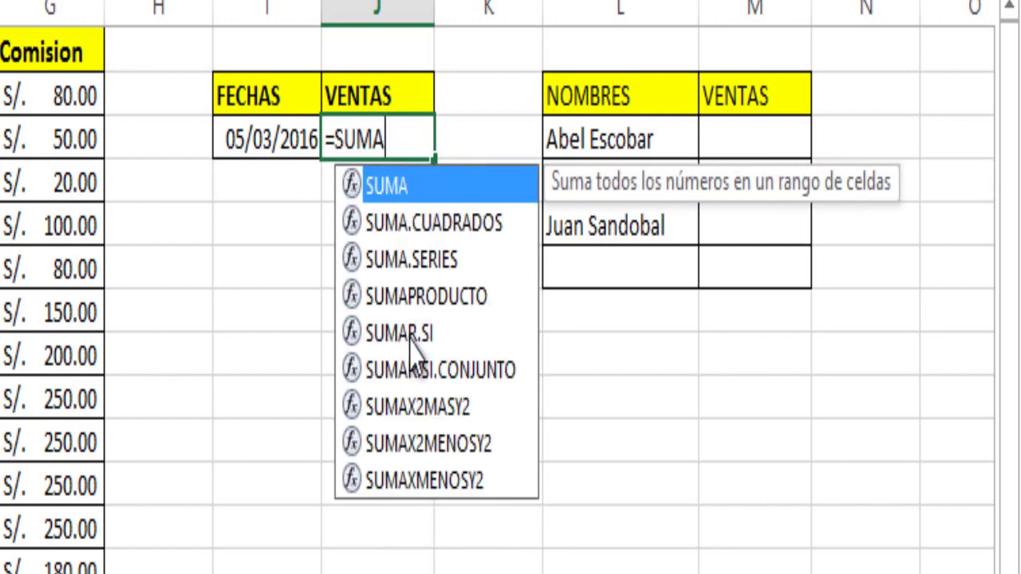
double_click(408, 334)
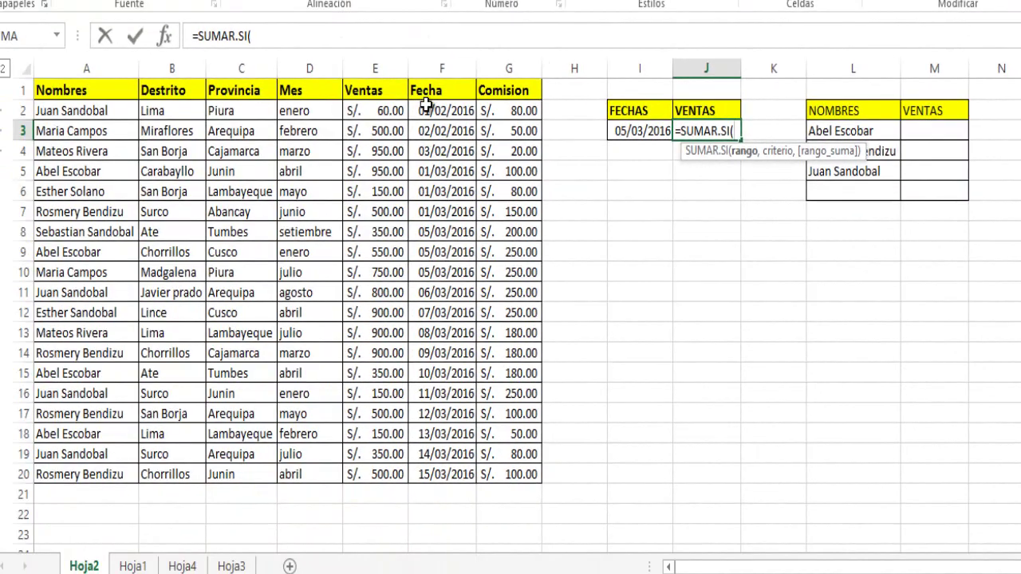
left_click_drag(422, 110, 455, 443)
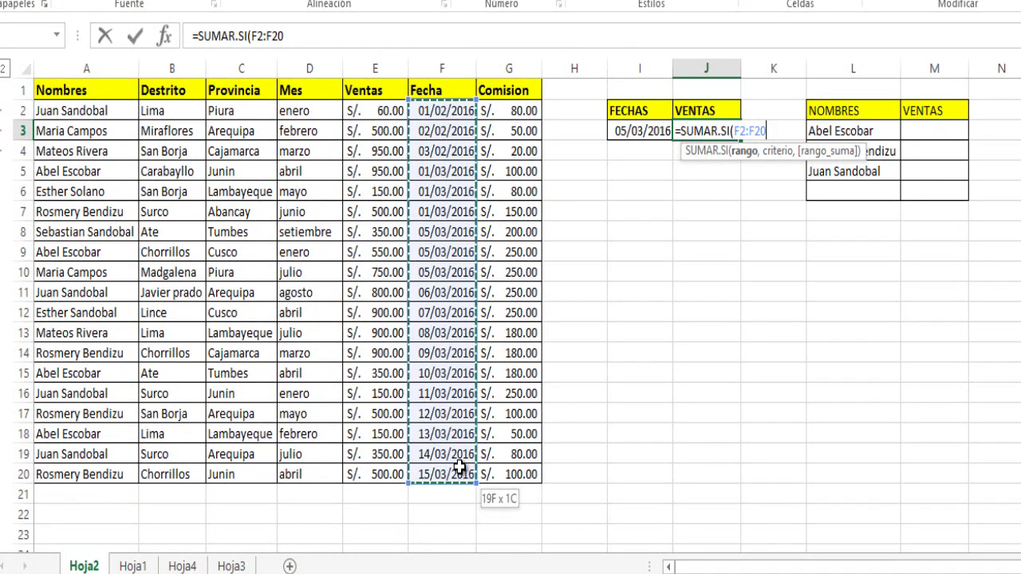
left_click_drag(453, 443, 460, 467)
type(",")
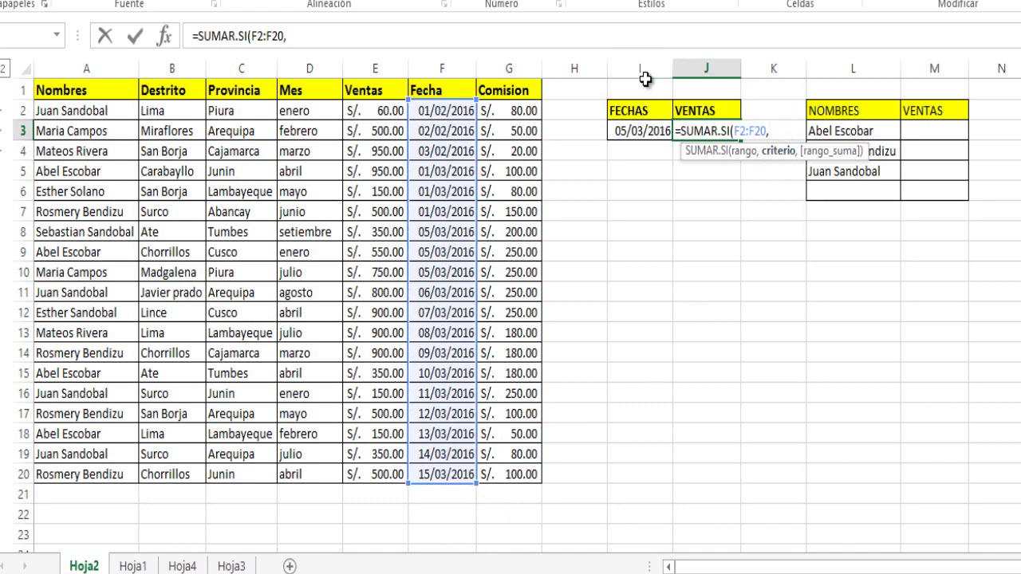
left_click(641, 134)
type(",")
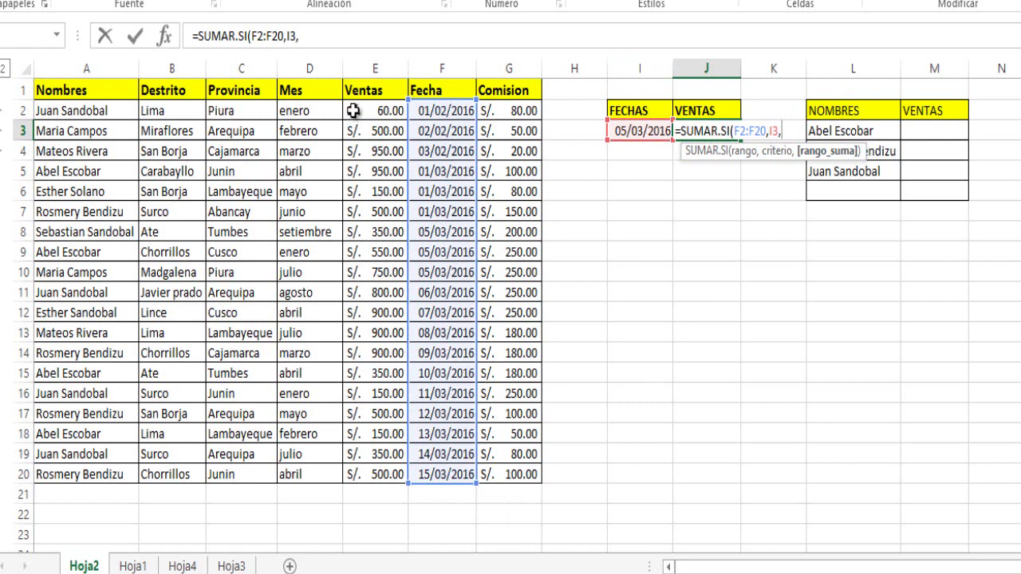
left_click_drag(353, 112, 384, 471)
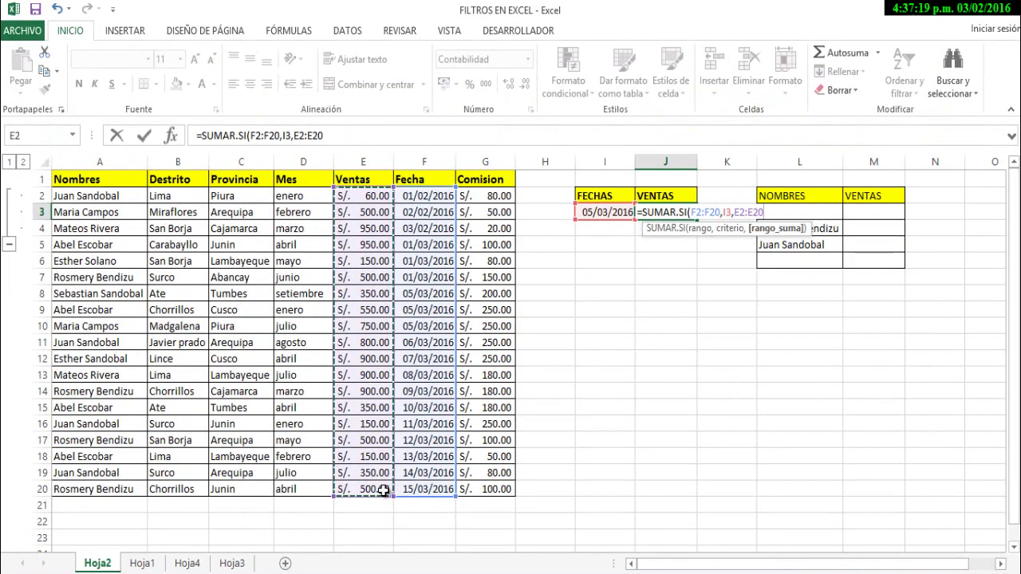
type(")")
key("Return")
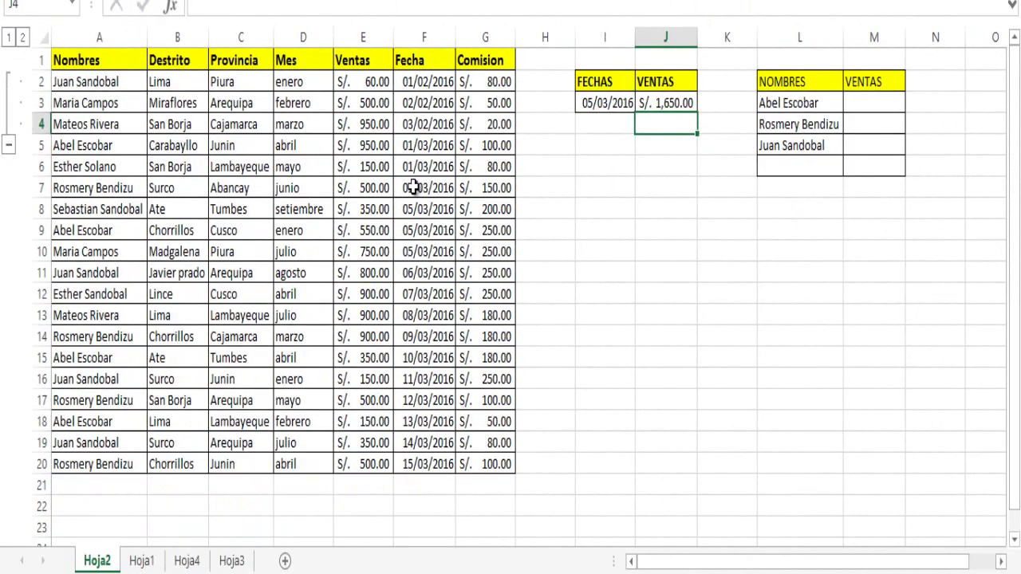
left_click(373, 210)
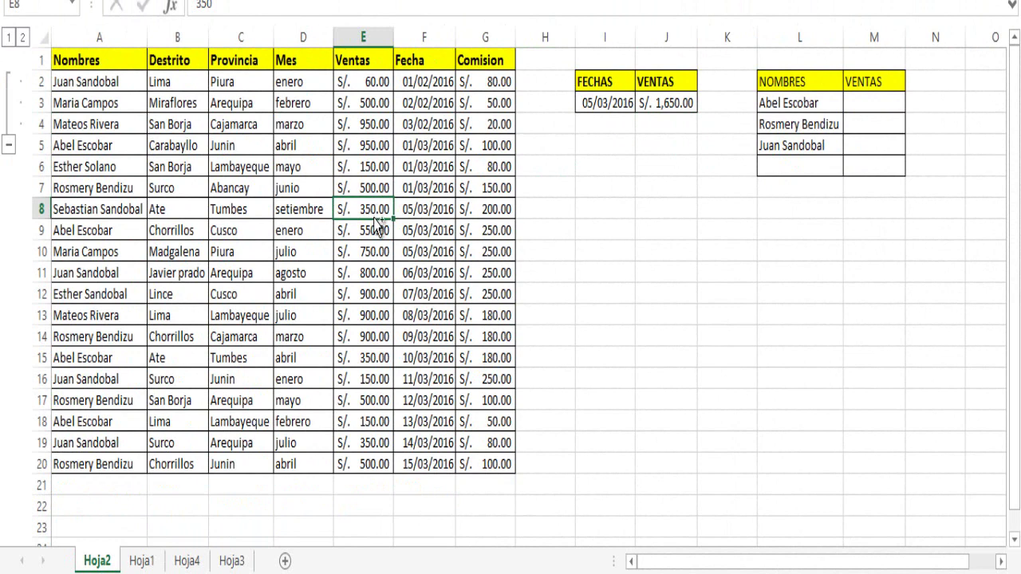
left_click(377, 232, "ctrl")
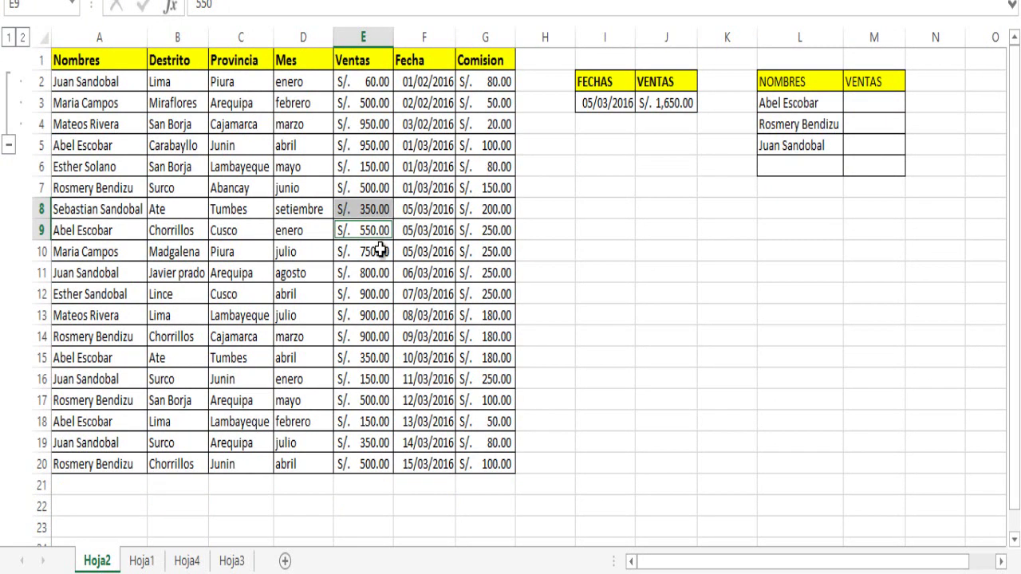
left_click(382, 254, "ctrl")
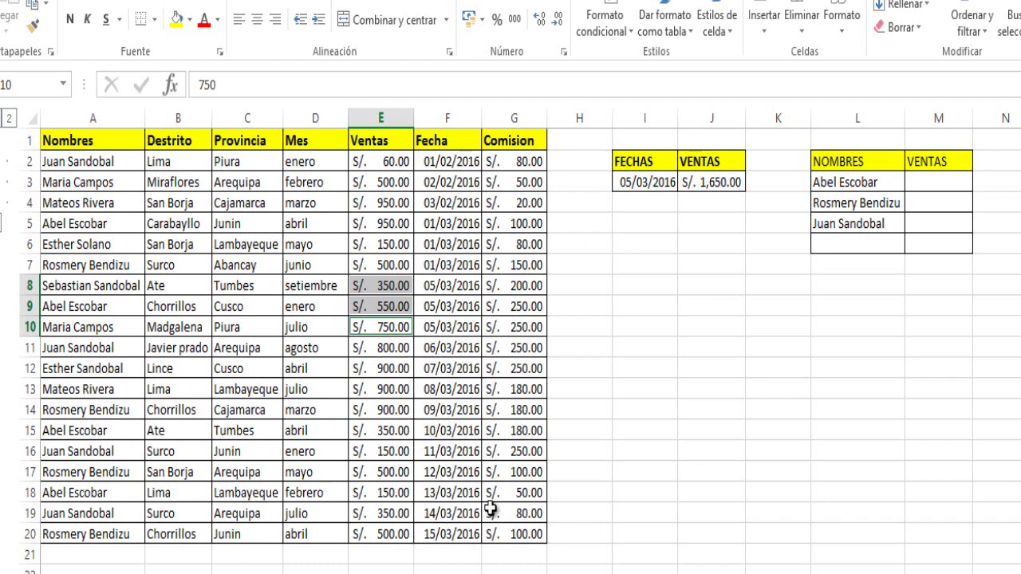
Step: Rewrite J3 as =SUMAR.SI(F2:F20,">="&I3,E2:E20), totalling S/. 7,150.00
left_click(719, 185)
key("Delete")
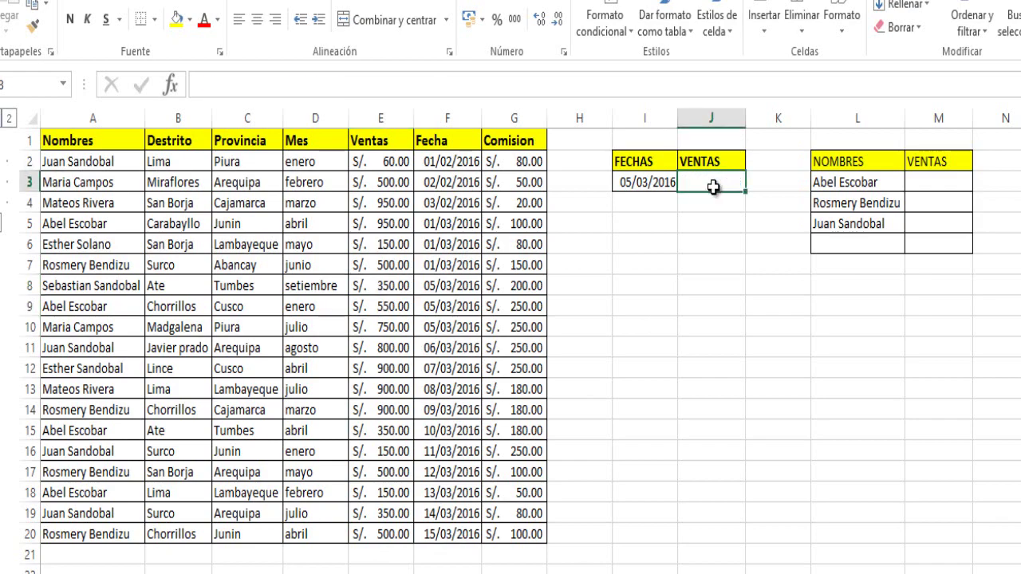
type("=")
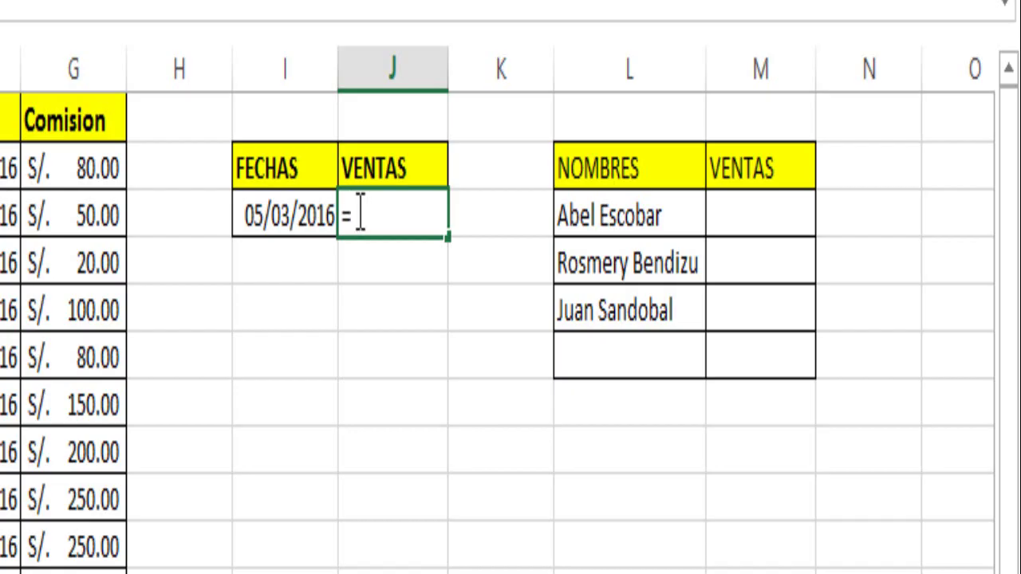
type("SU")
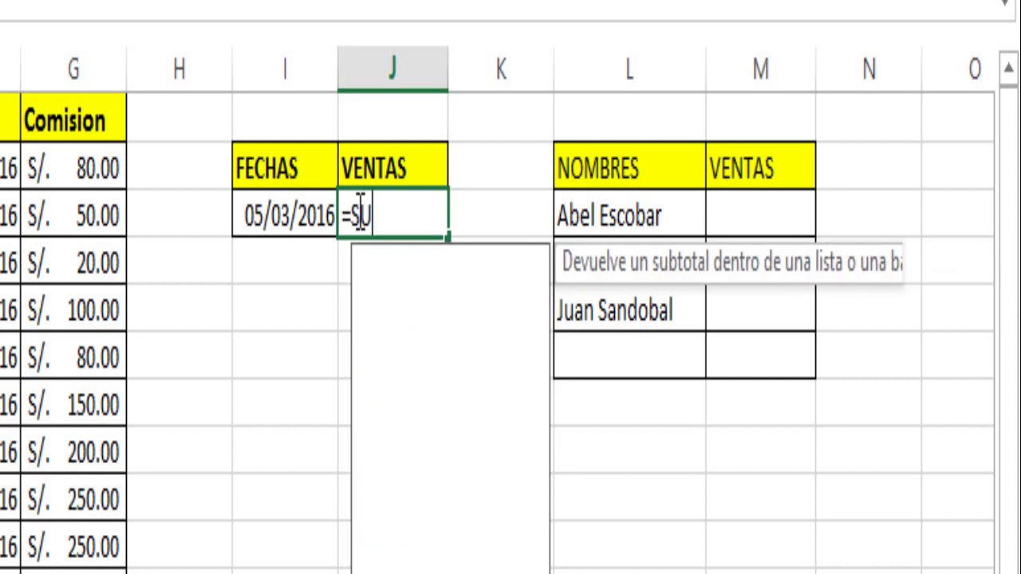
type("MA")
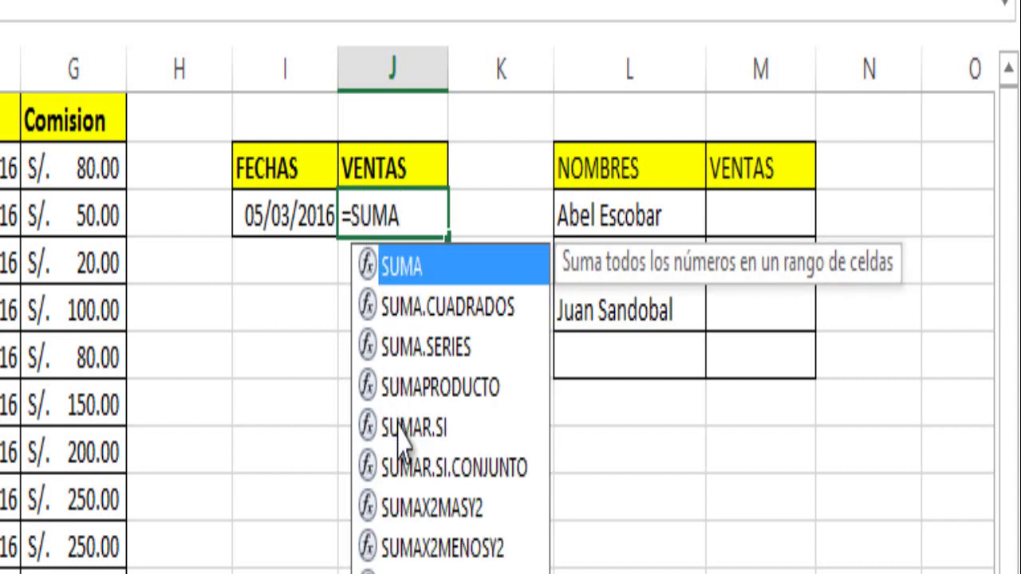
double_click(397, 423)
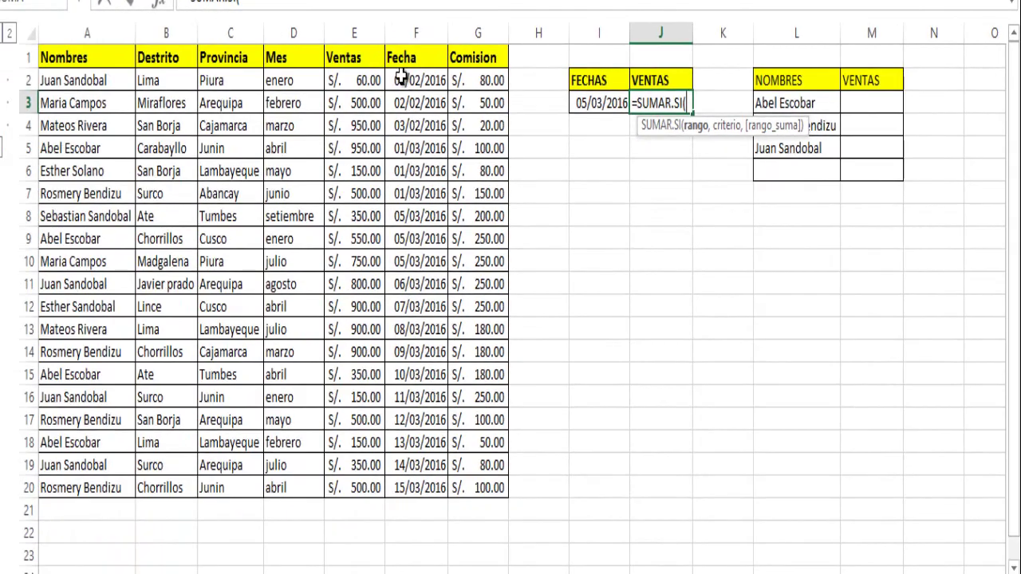
left_click_drag(397, 81, 437, 482)
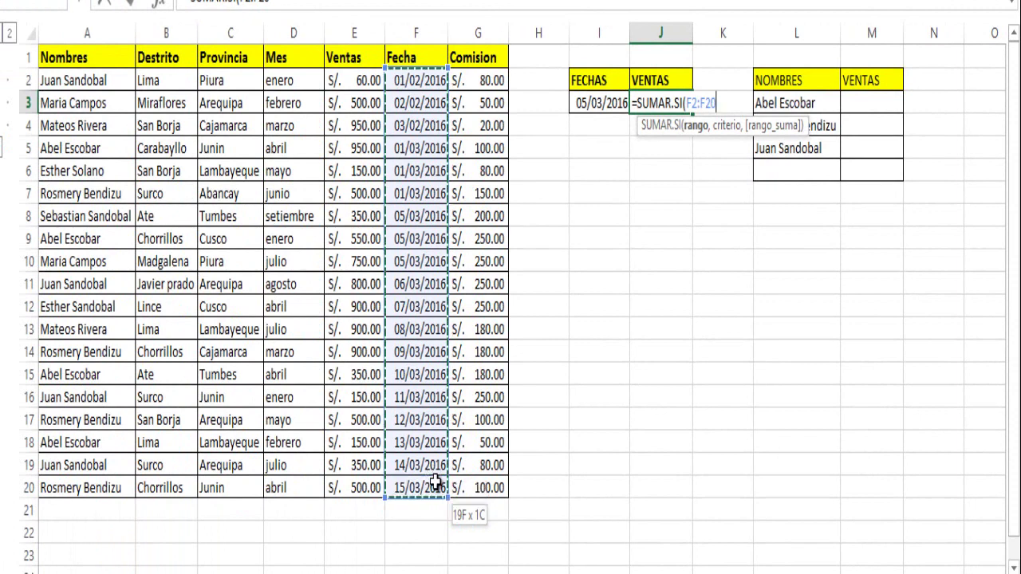
type(",")
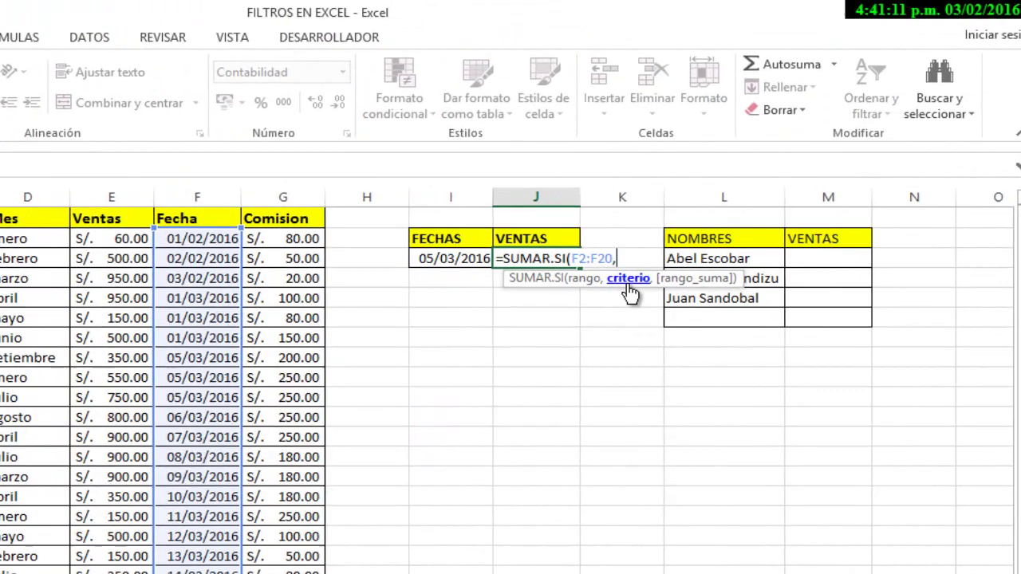
type("\"")
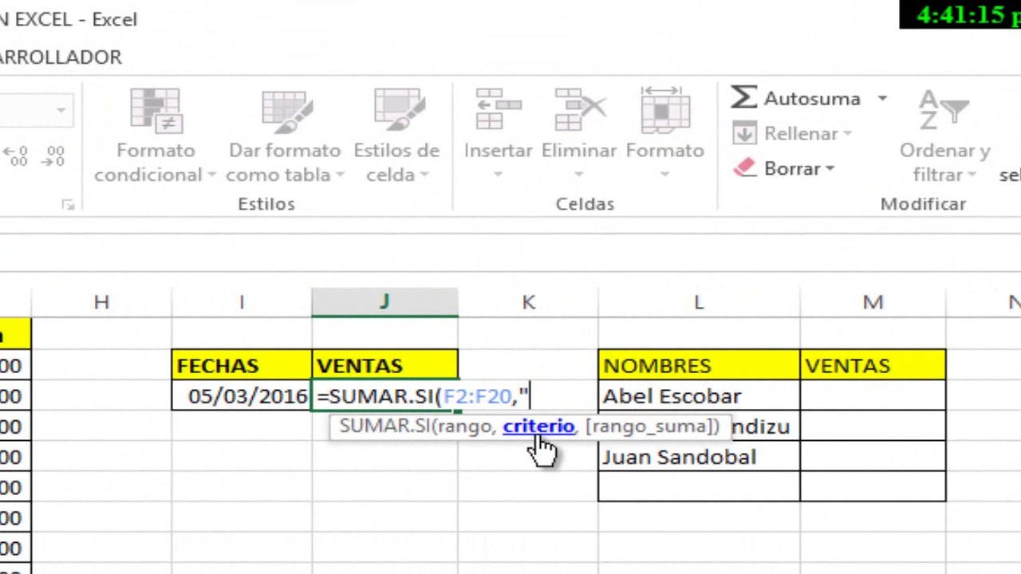
type(">=")
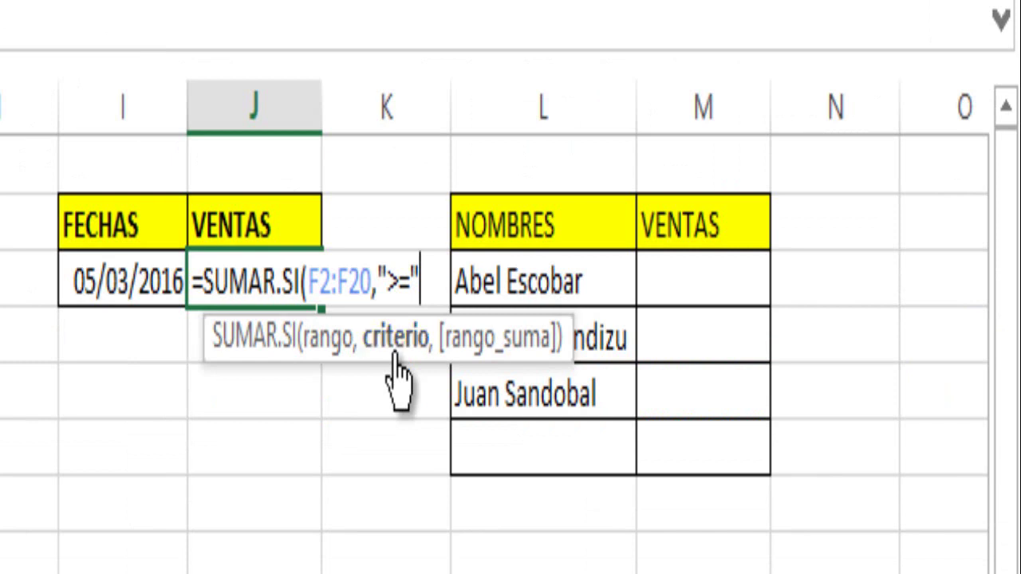
type("&")
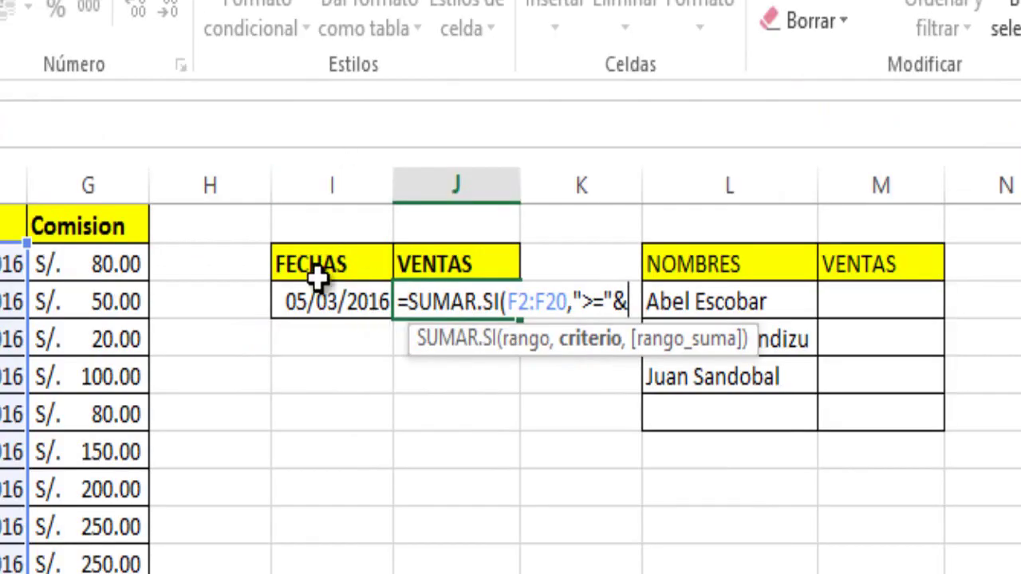
left_click(317, 313)
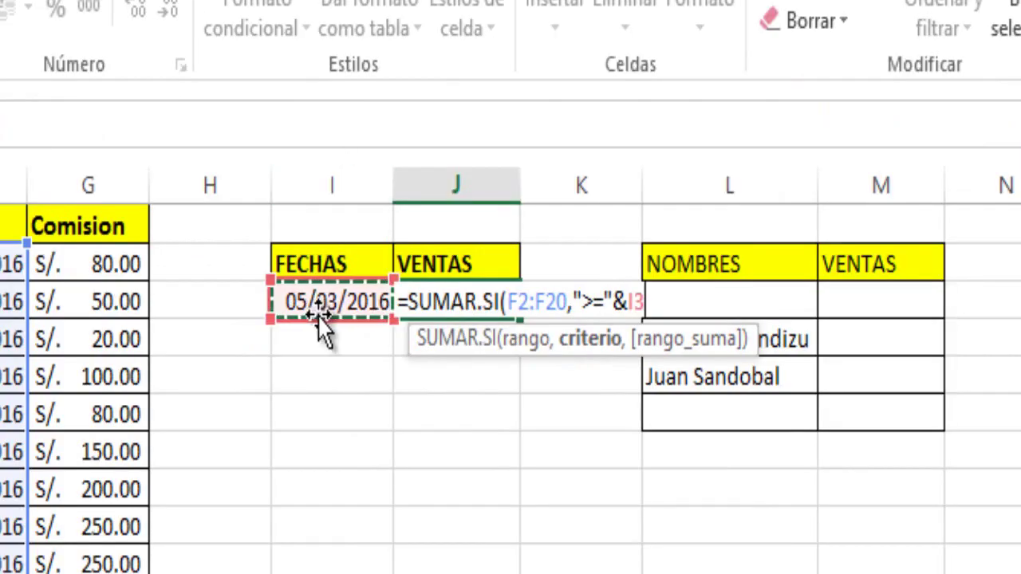
type(",")
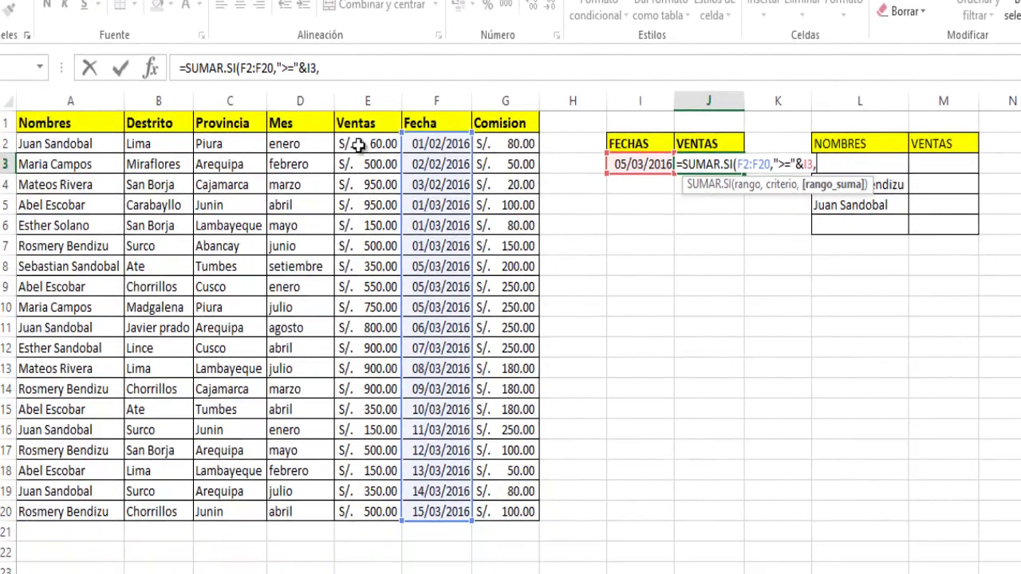
left_click_drag(345, 141, 382, 509)
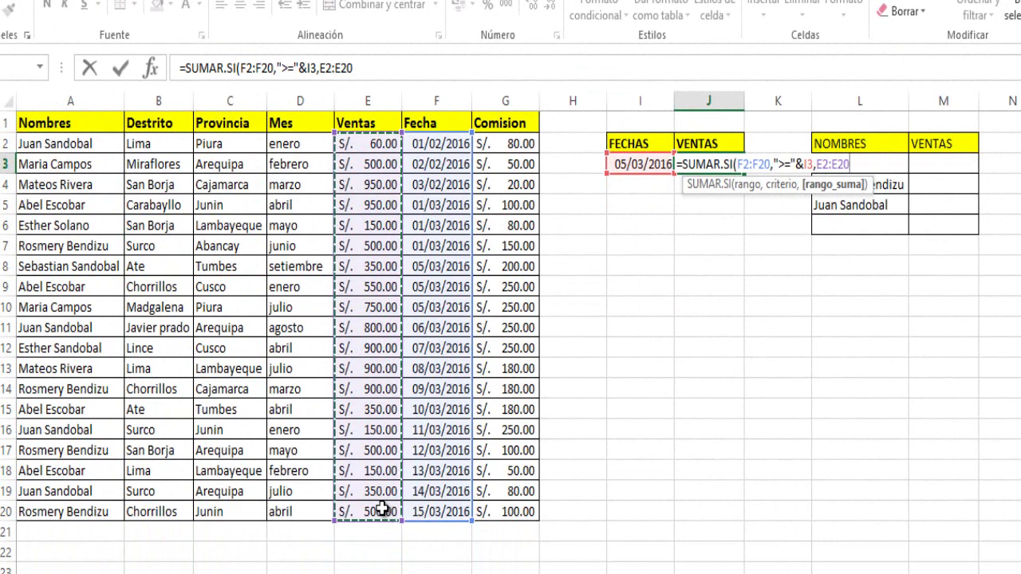
type(")")
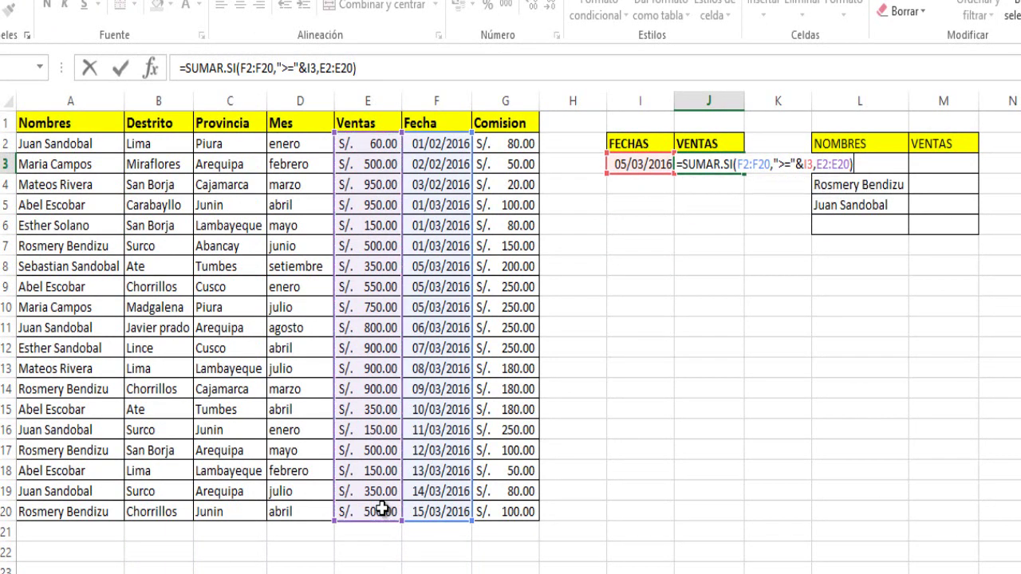
key("Return")
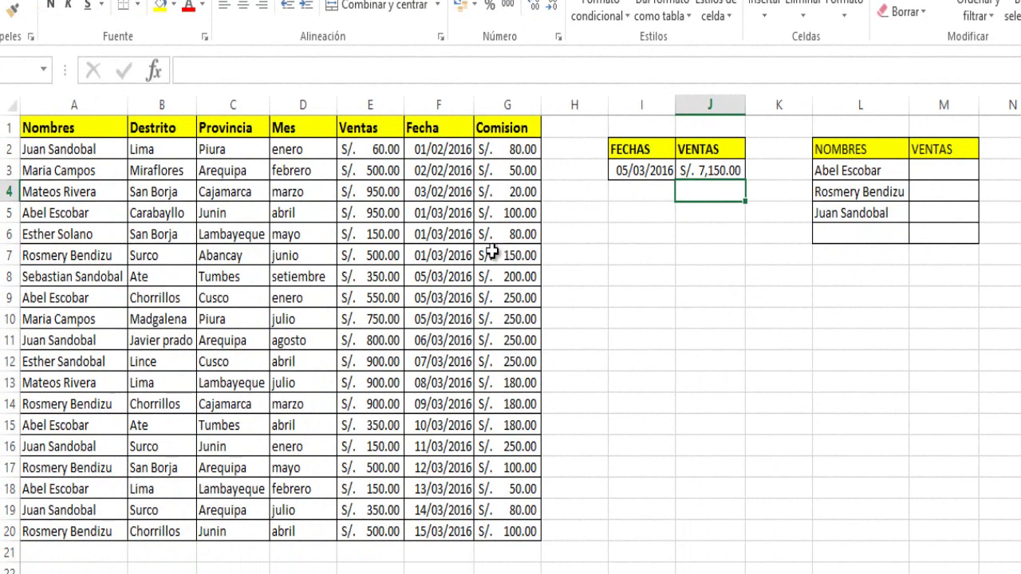
Step: Select the Ventas cells E8 to E20 and confirm the status-bar sum is S/. 7,150.00
left_click(375, 279)
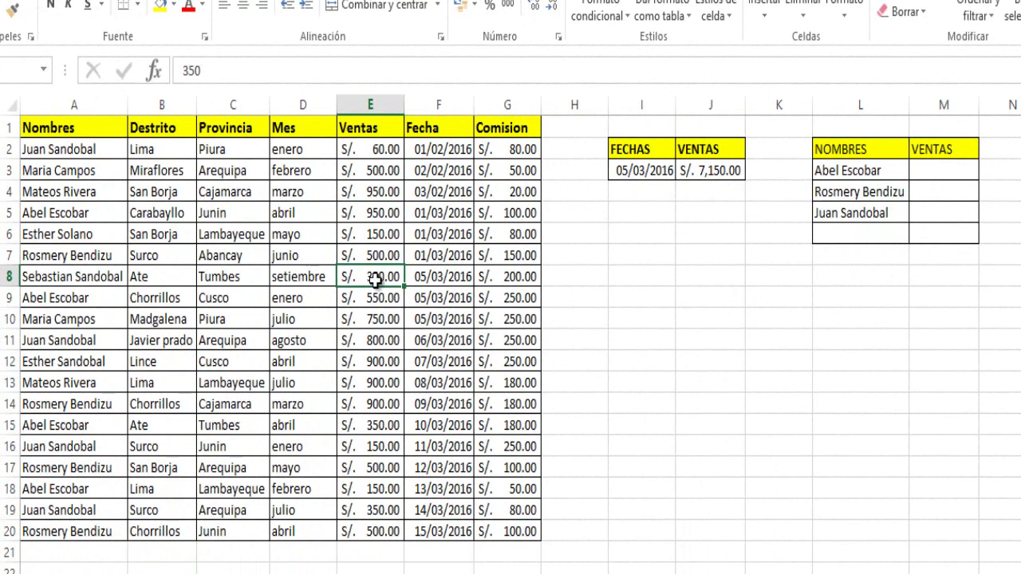
left_click(386, 302, "ctrl")
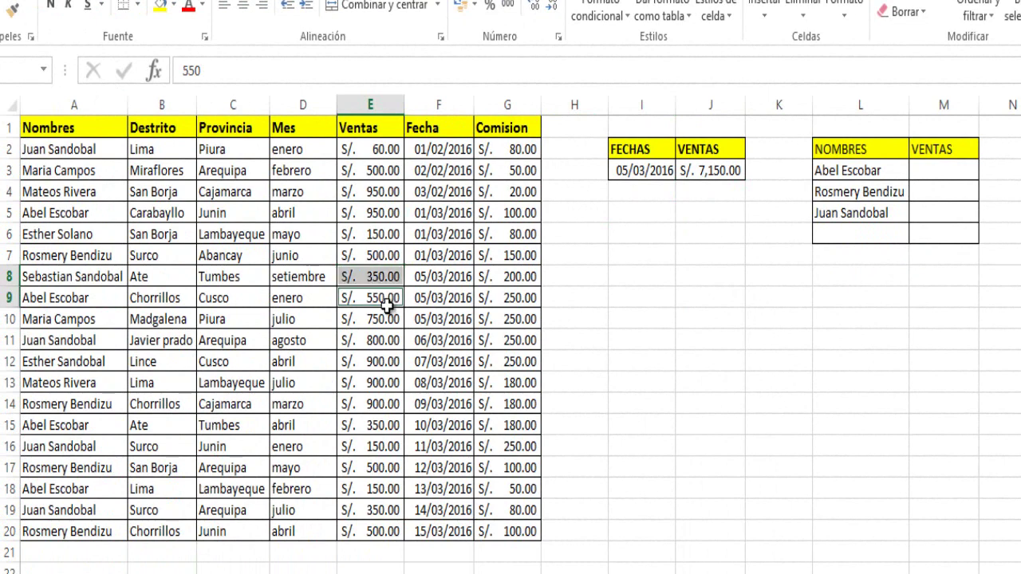
left_click(386, 331, "ctrl")
left_click(384, 321, "ctrl")
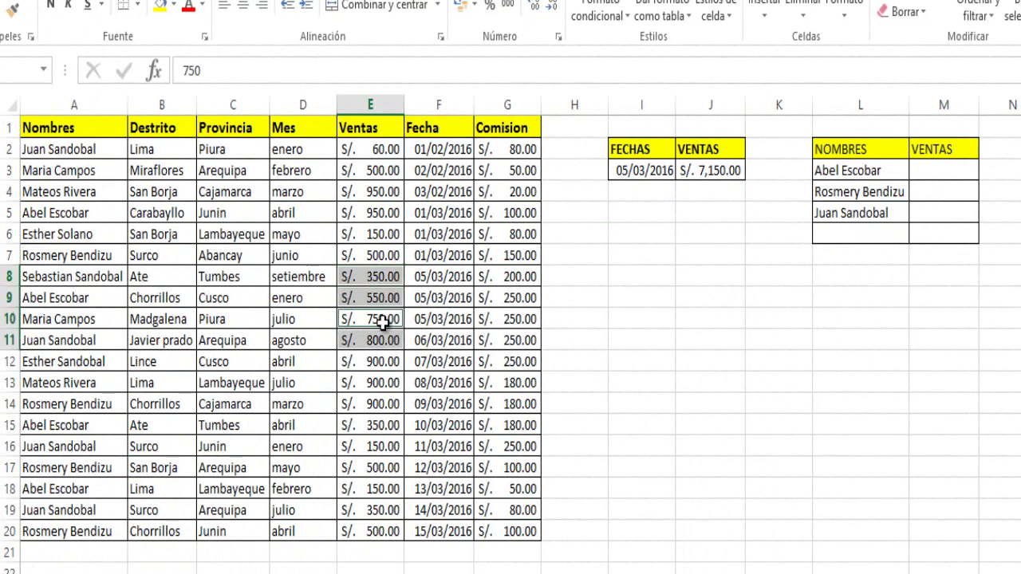
left_click(382, 361, "ctrl")
left_click(384, 385, "ctrl")
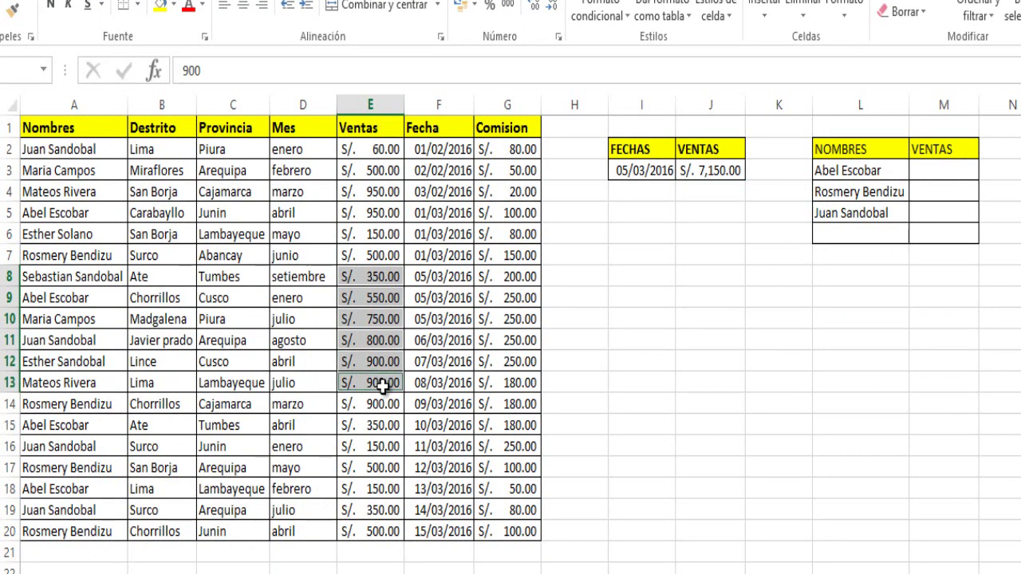
left_click(384, 404, "ctrl")
left_click(386, 424, "ctrl")
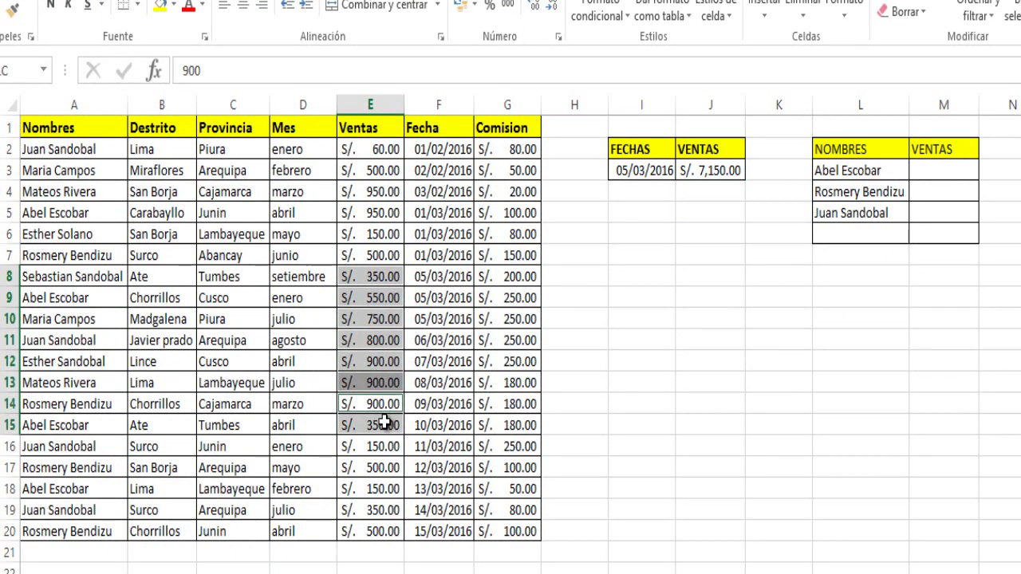
left_click(383, 446, "ctrl")
left_click(384, 468, "ctrl")
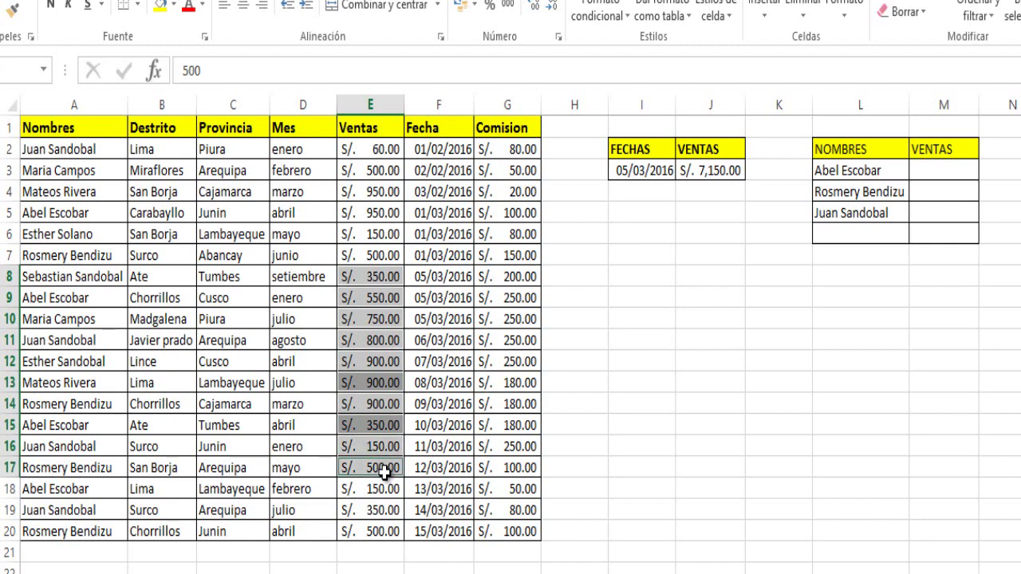
left_click(385, 489, "ctrl")
left_click(386, 531, "ctrl")
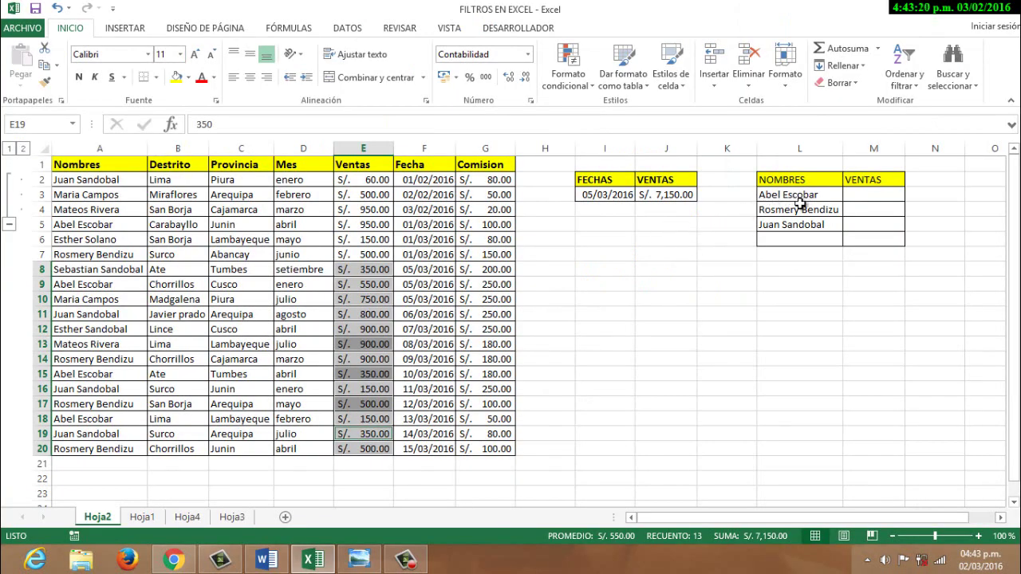
Step: Enter =SUMAR.SI(A2:A20,L3,E2:E20) in M3, giving S/. 2,000.00 for the first listed name
left_click(849, 198)
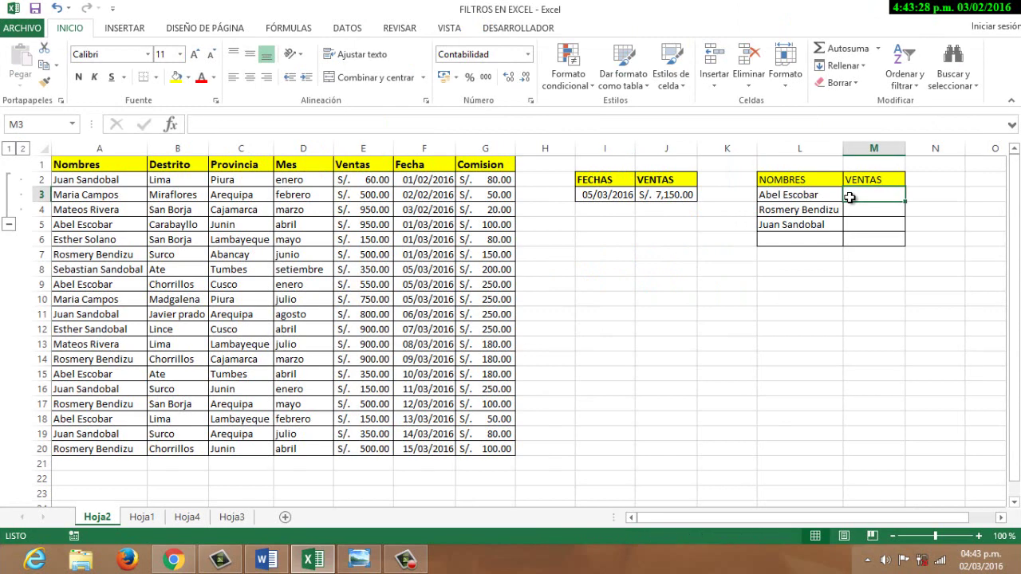
type("=")
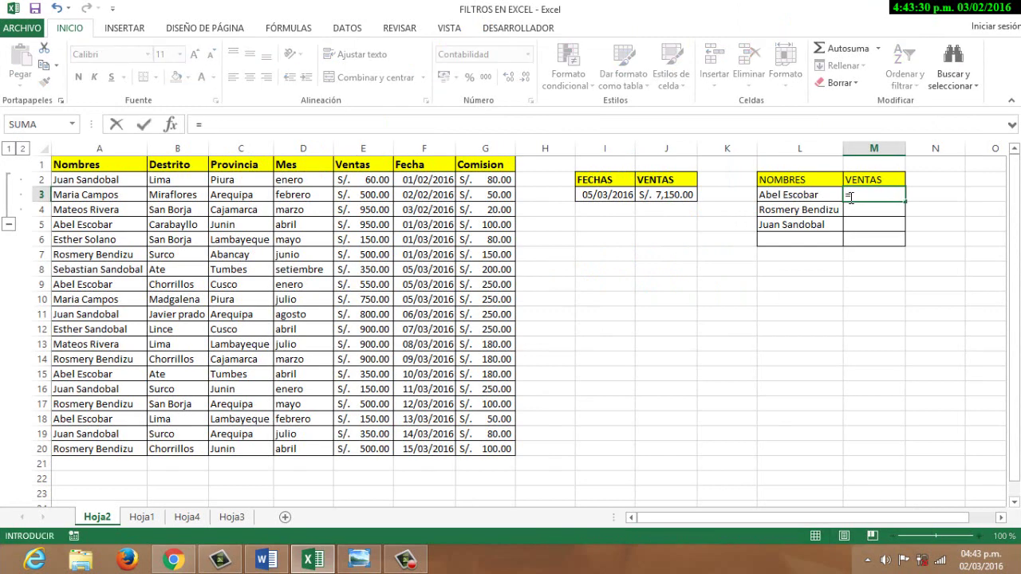
type("SUMA")
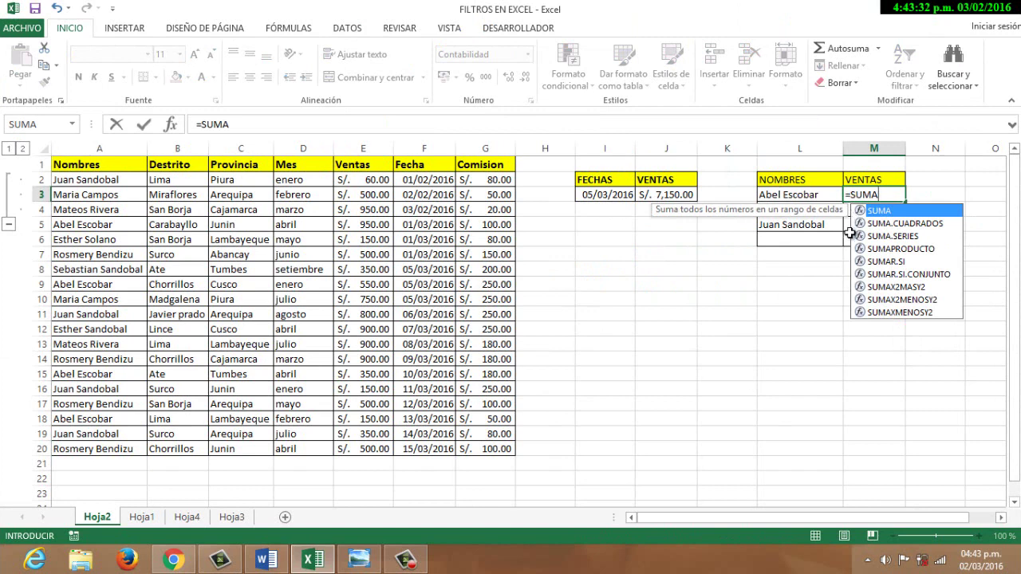
left_click(878, 262)
double_click(875, 261)
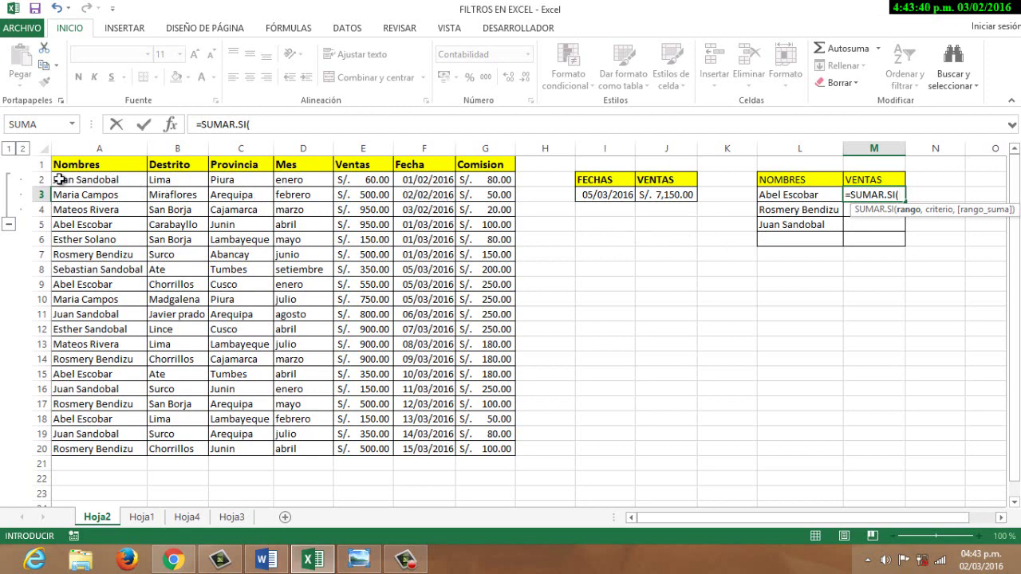
left_click_drag(59, 179, 97, 448)
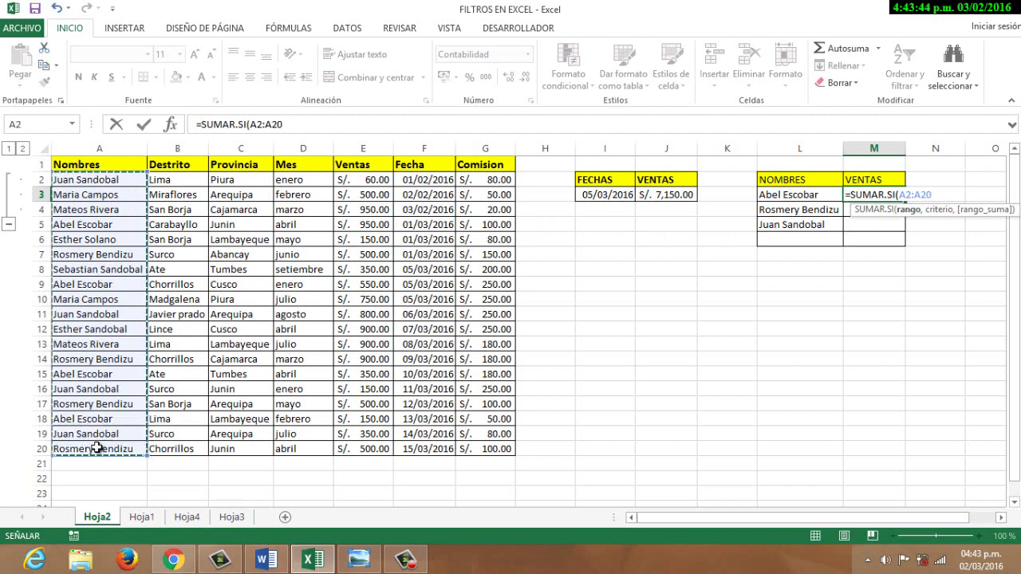
type(",")
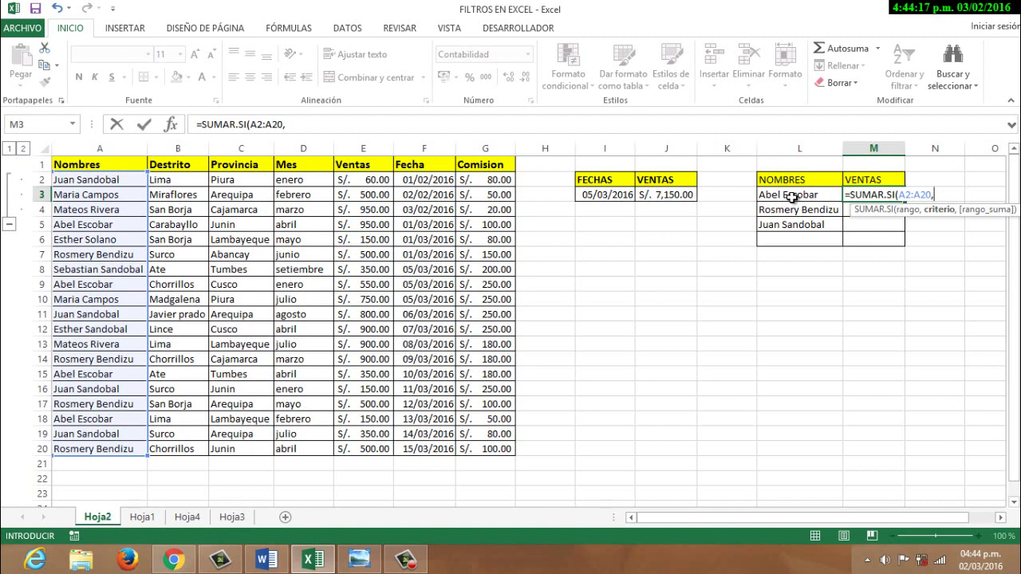
left_click(790, 197)
type(",")
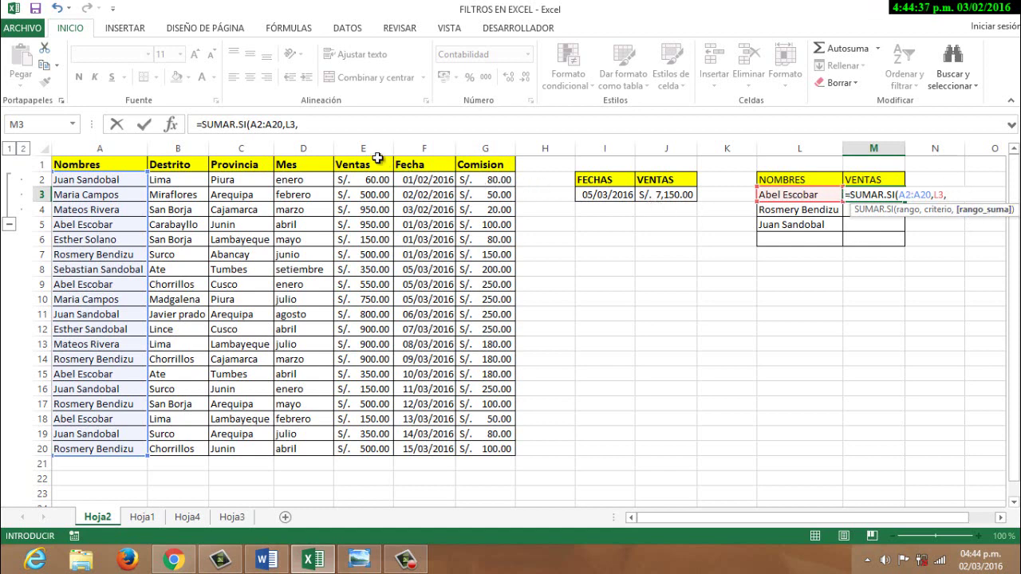
left_click_drag(344, 181, 373, 444)
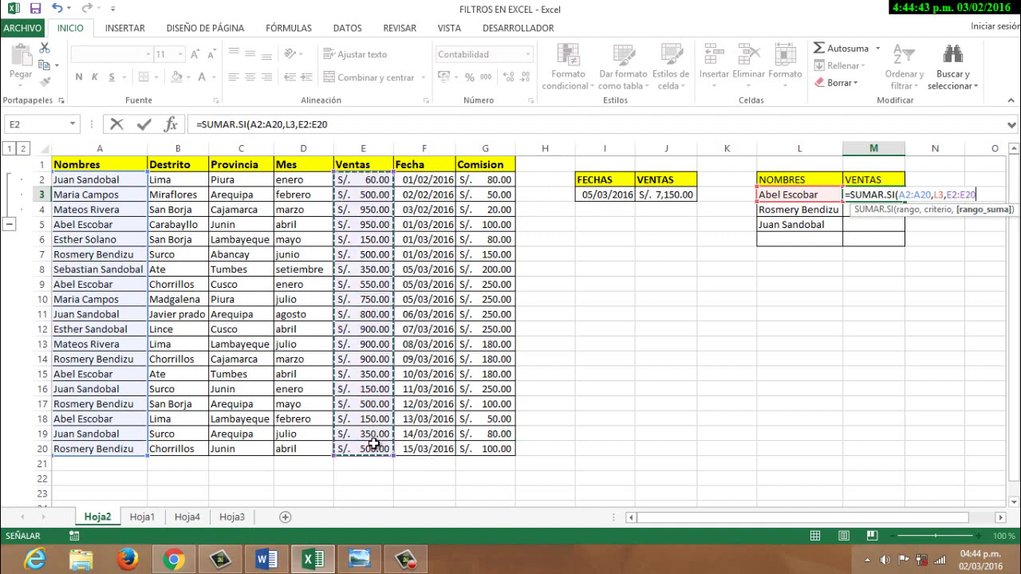
type(")")
key("Return")
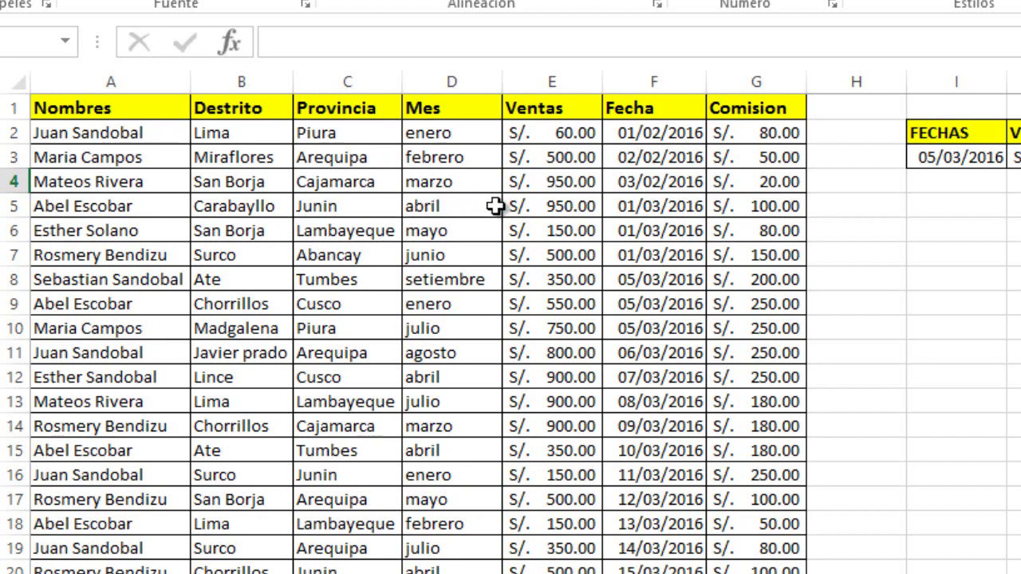
Step: Select the 950, 550, 350 and 150 sales in E5, E9, E15, E18 to confirm S/. 2,000.00
left_click(562, 209)
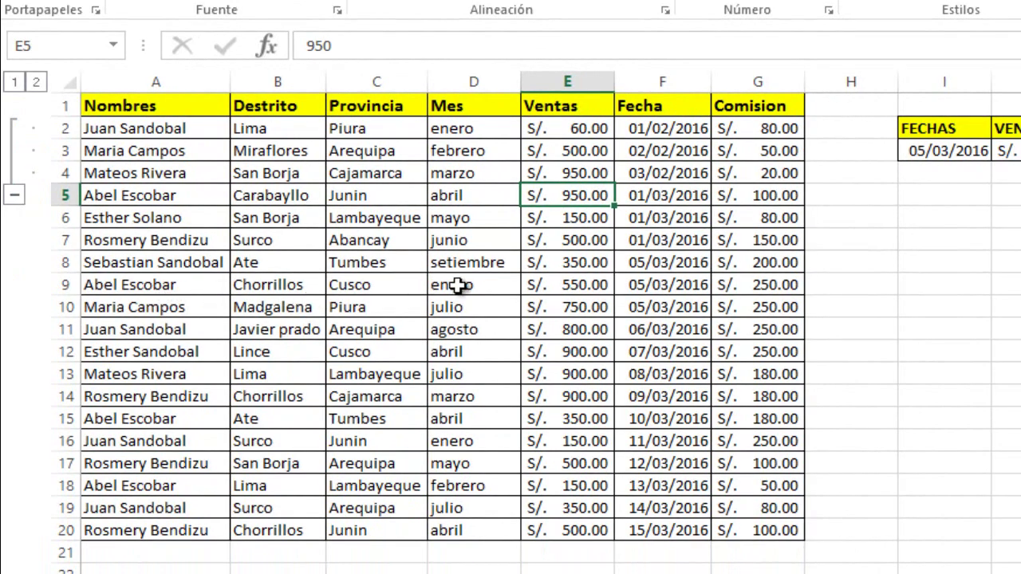
left_click(563, 292, "ctrl")
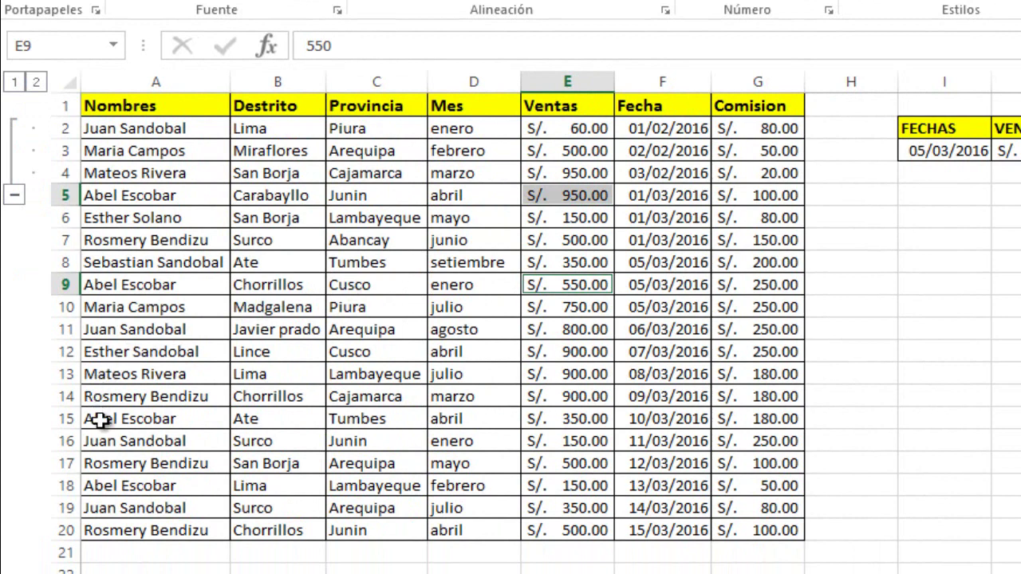
left_click(587, 422, "ctrl")
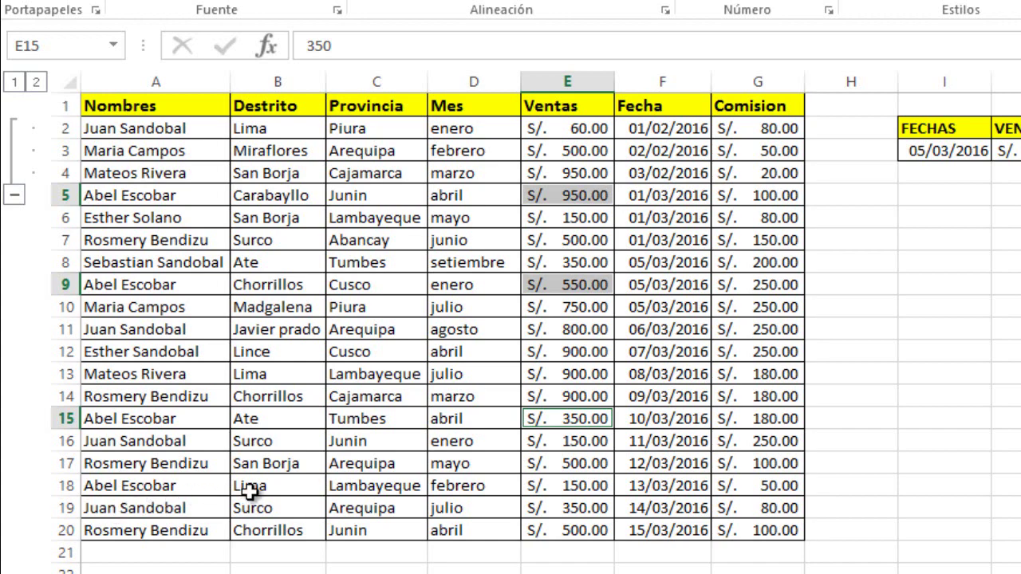
left_click(568, 490, "ctrl")
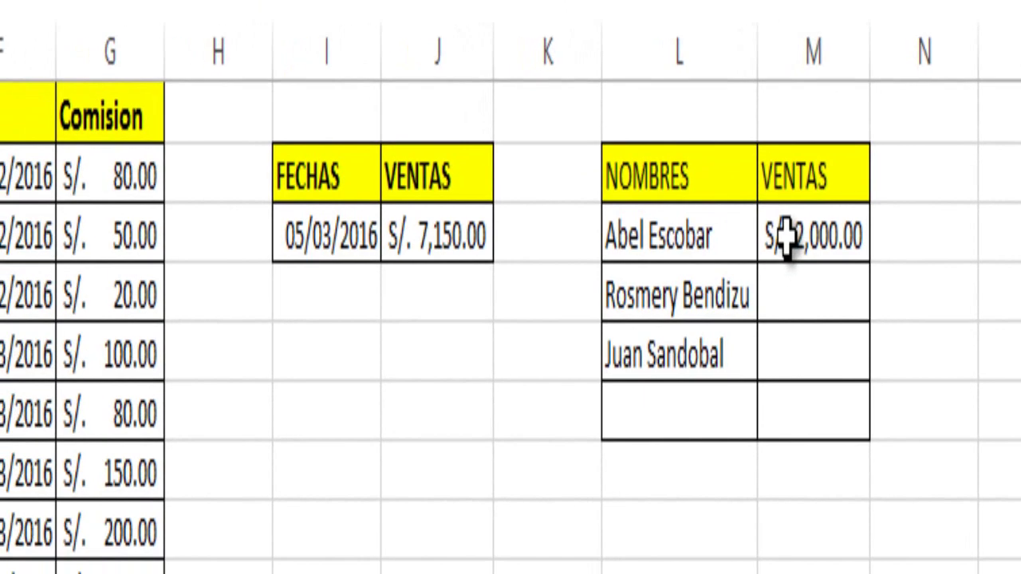
Step: Copy M3's formula and paste it as formulas into M4:M5, giving S/. 2,400.00 and S/. 1,300.00
left_click(767, 280)
left_click(799, 206)
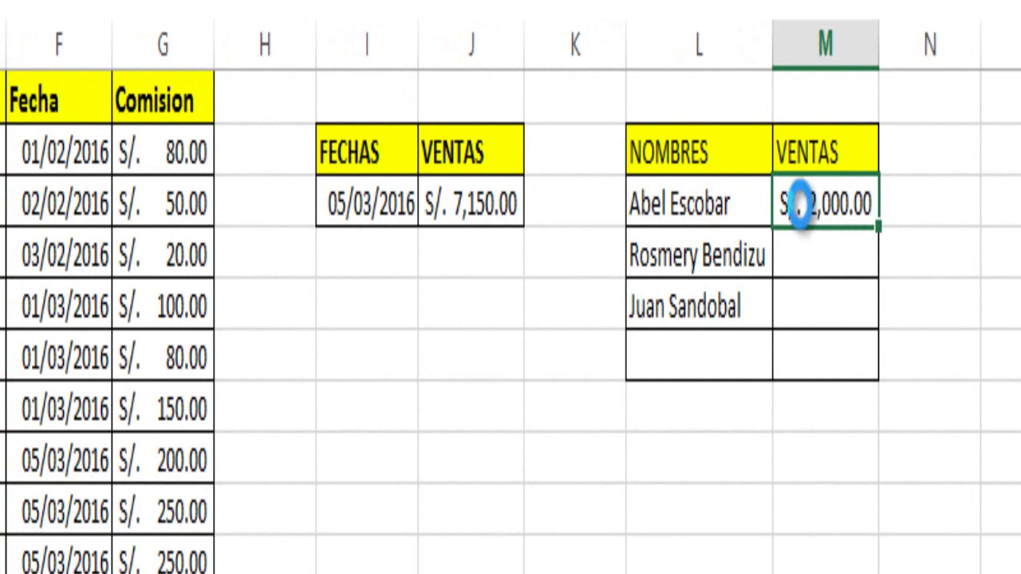
key("ctrl+c")
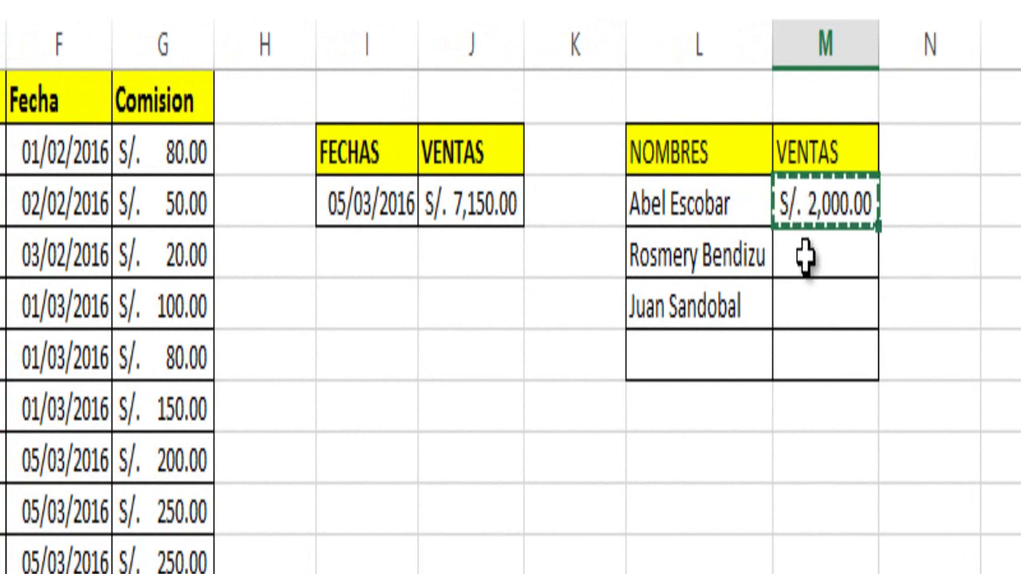
left_click(803, 265)
left_click(812, 319, "shift")
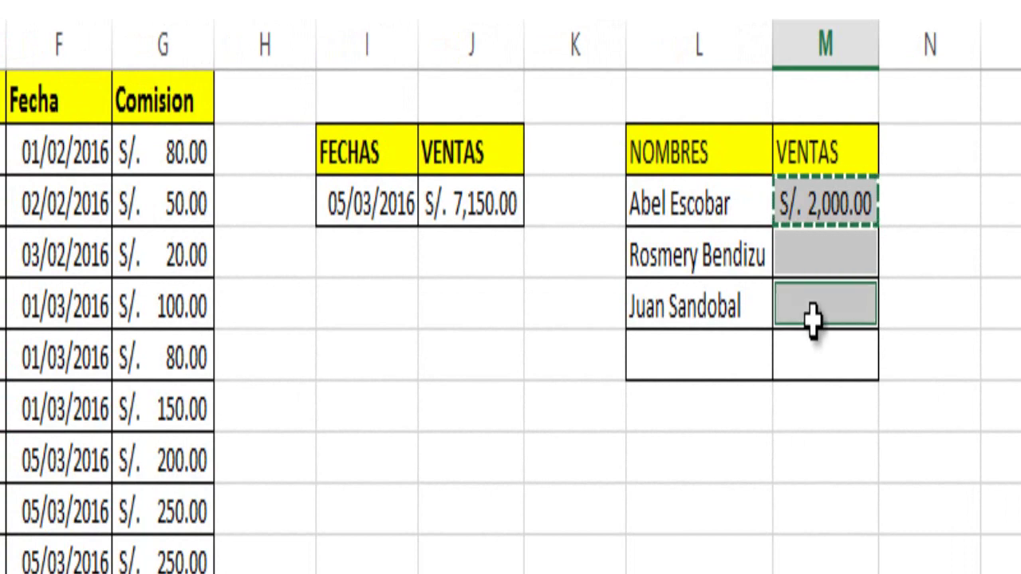
right_click(812, 319)
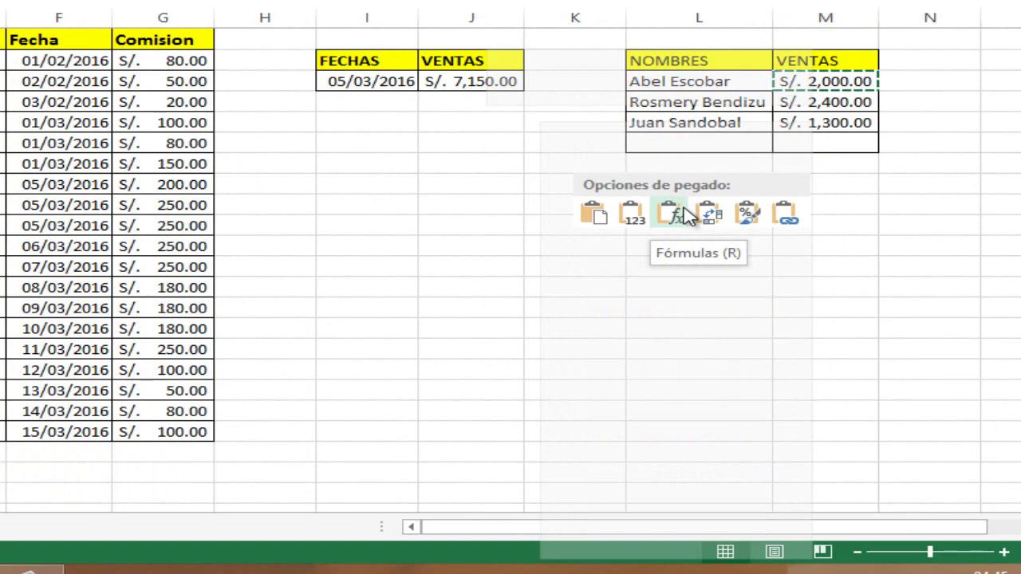
left_click(684, 215)
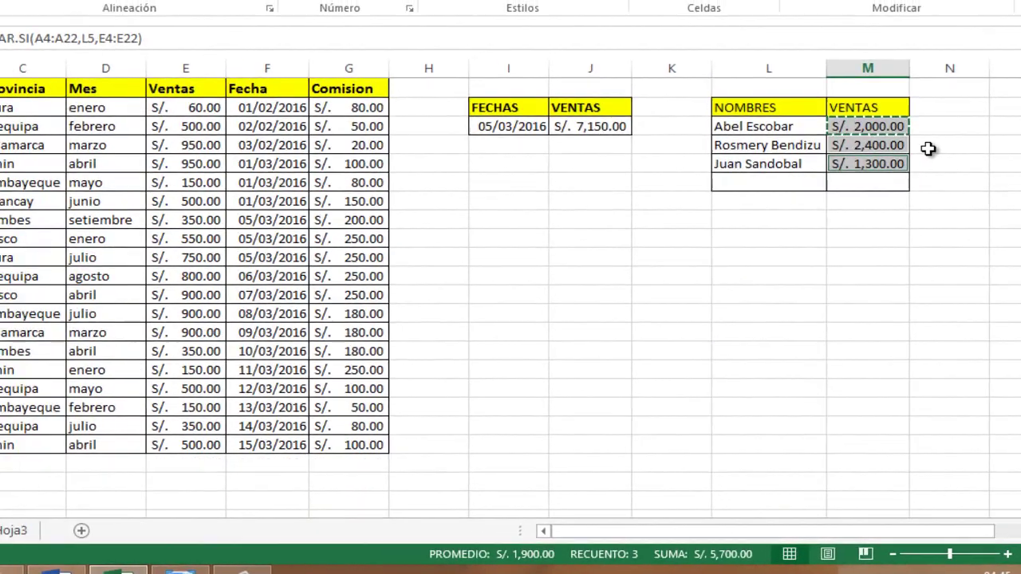
left_click(910, 121)
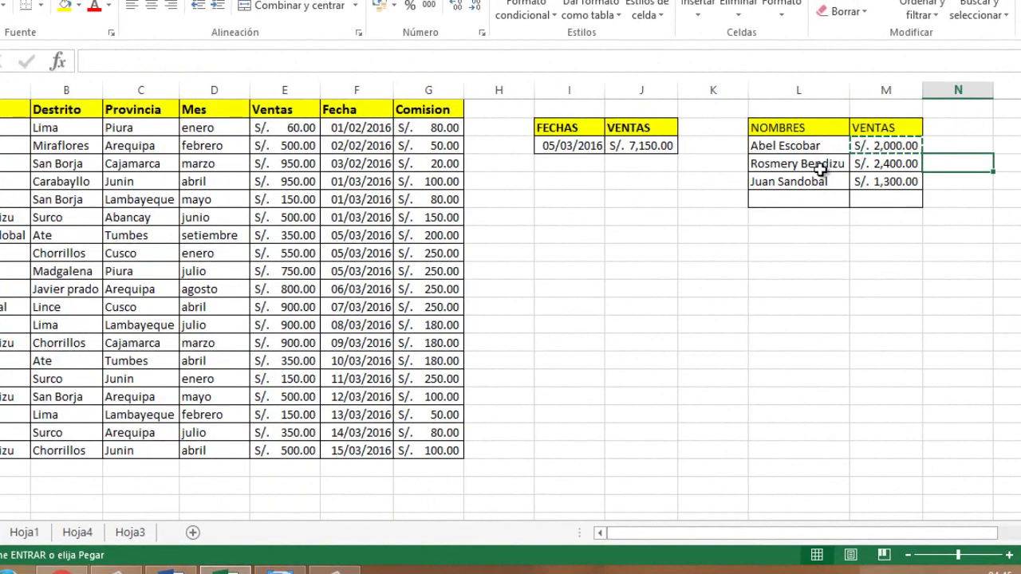